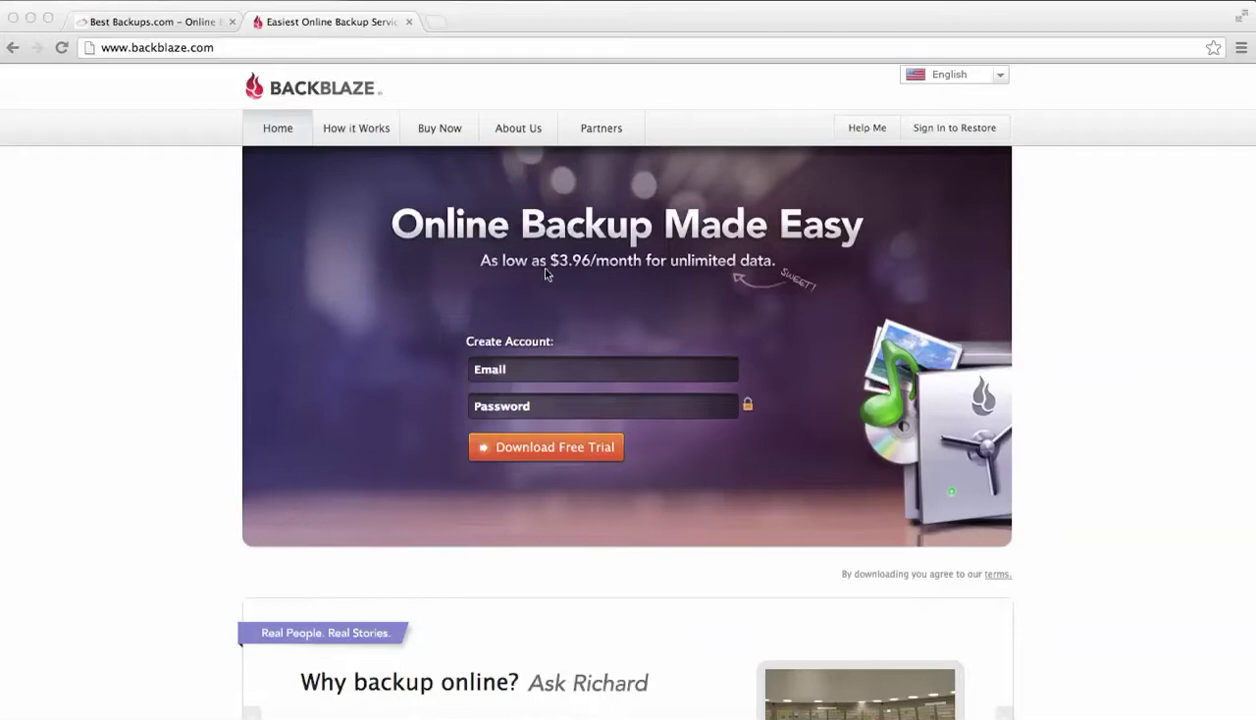
# Enter the sign-up e-mail address and password, then download the Backblaze free trial
pyautogui.click(516, 366)
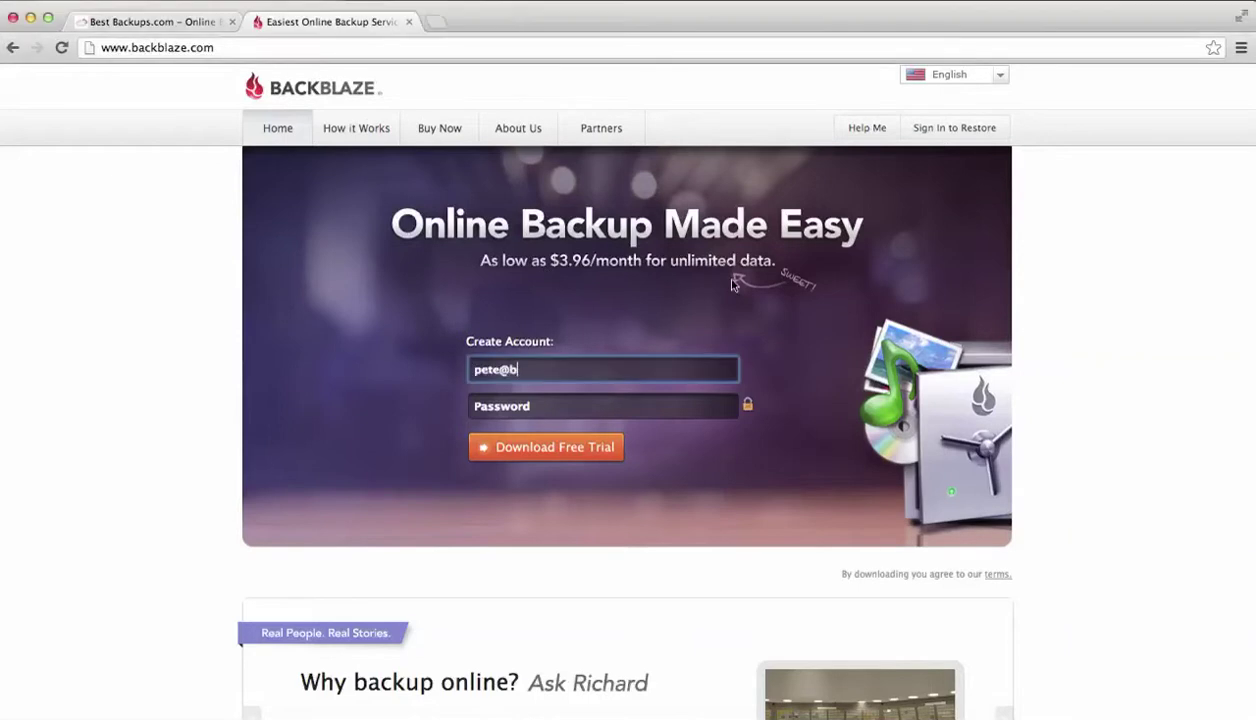
pyautogui.press('Tab')
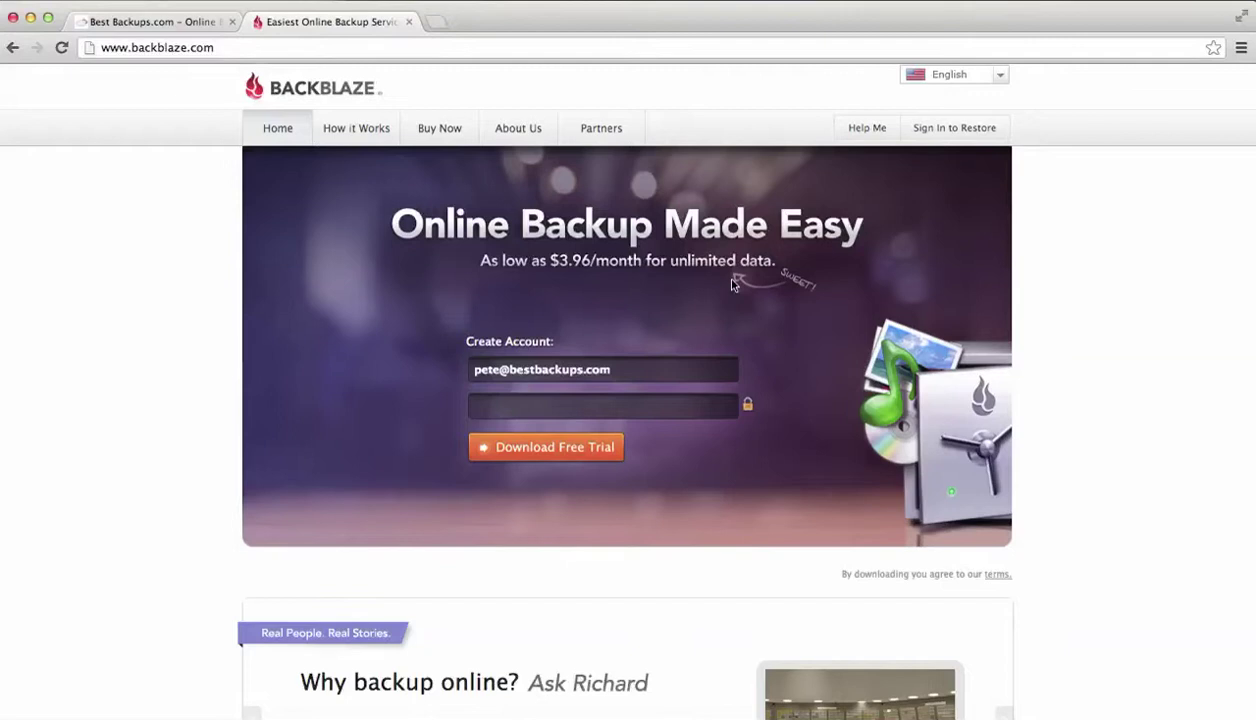
pyautogui.write('•••••••')
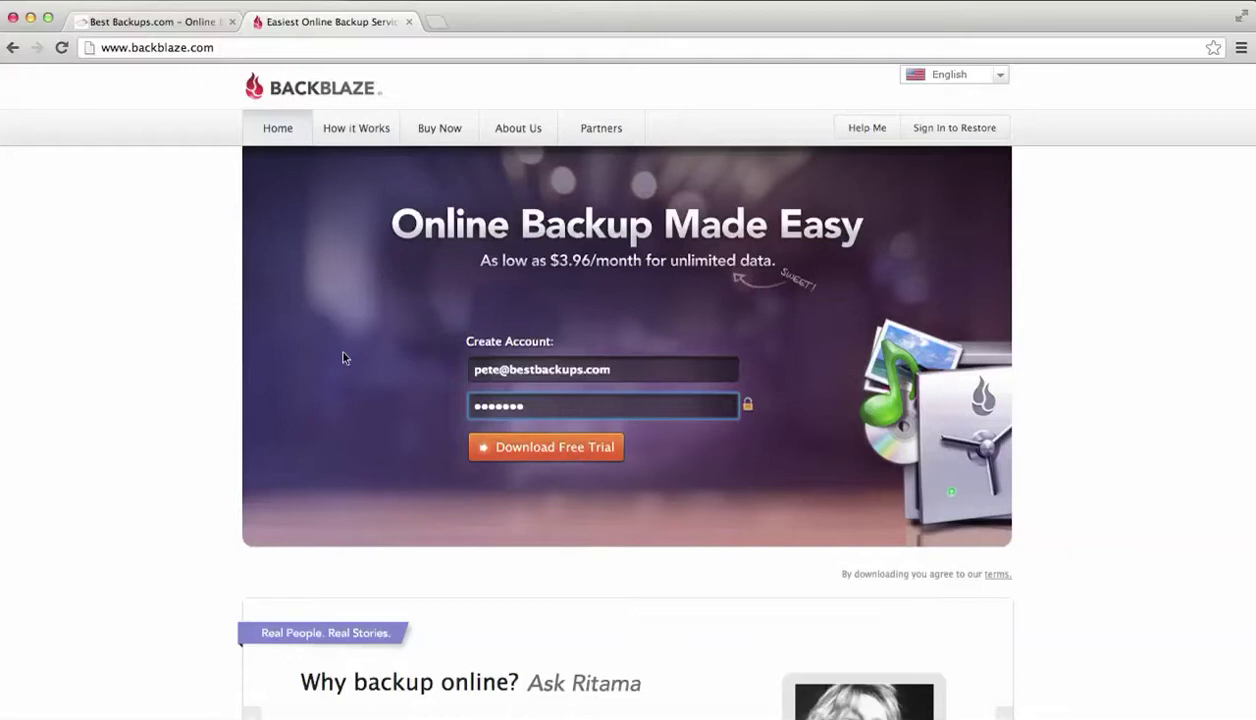
pyautogui.click(517, 452)
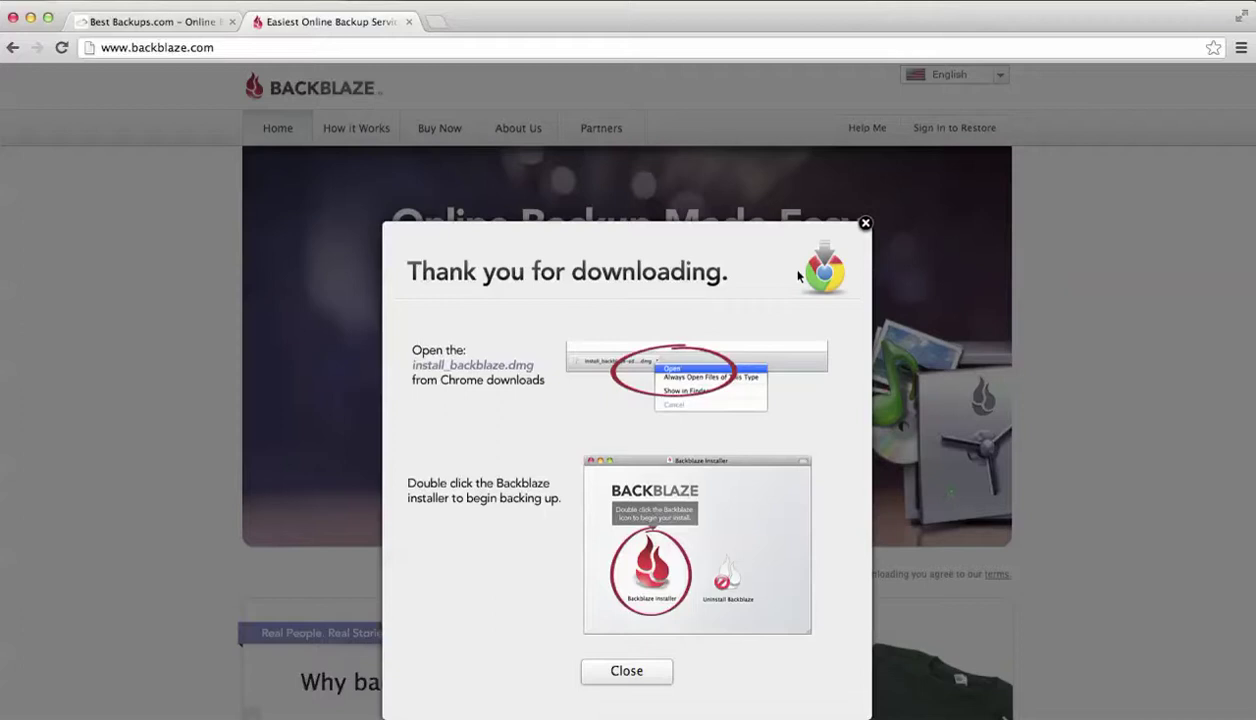
# Dismiss the thank-you-for-downloading instructions on the Backblaze page
pyautogui.scroll(-1, 741, 404)
pyautogui.scroll(-2, 741, 404)
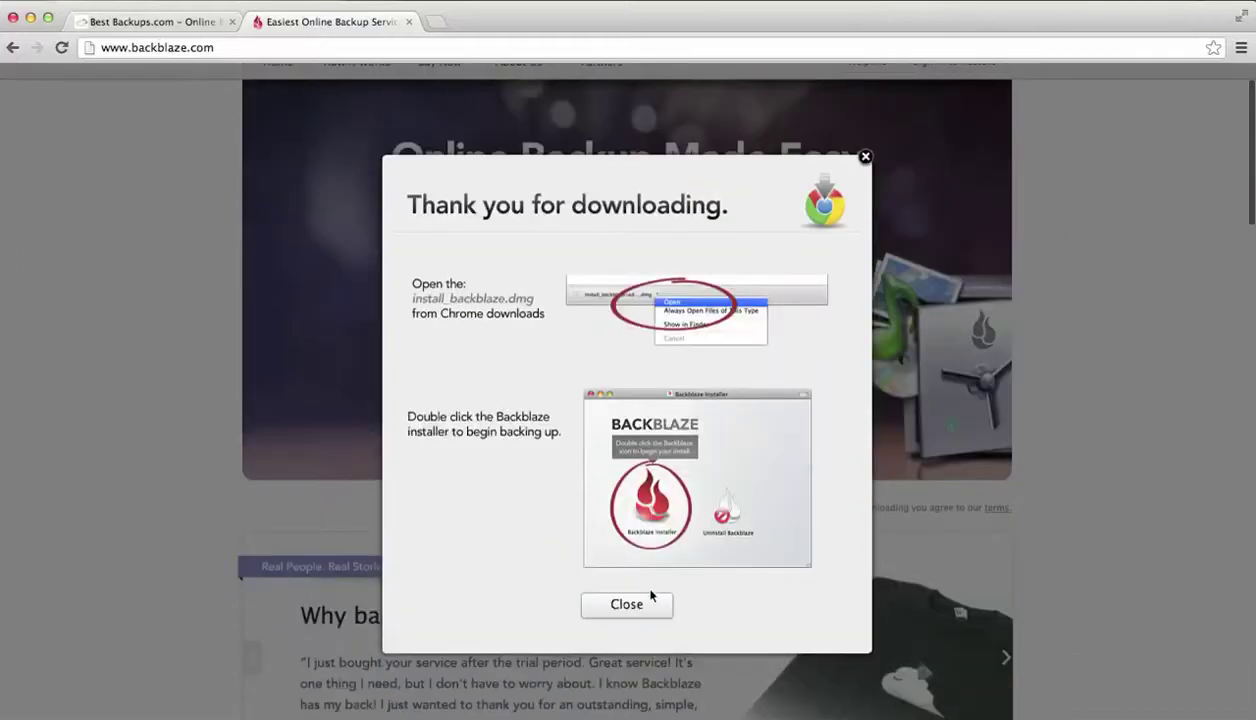
pyautogui.click(627, 604)
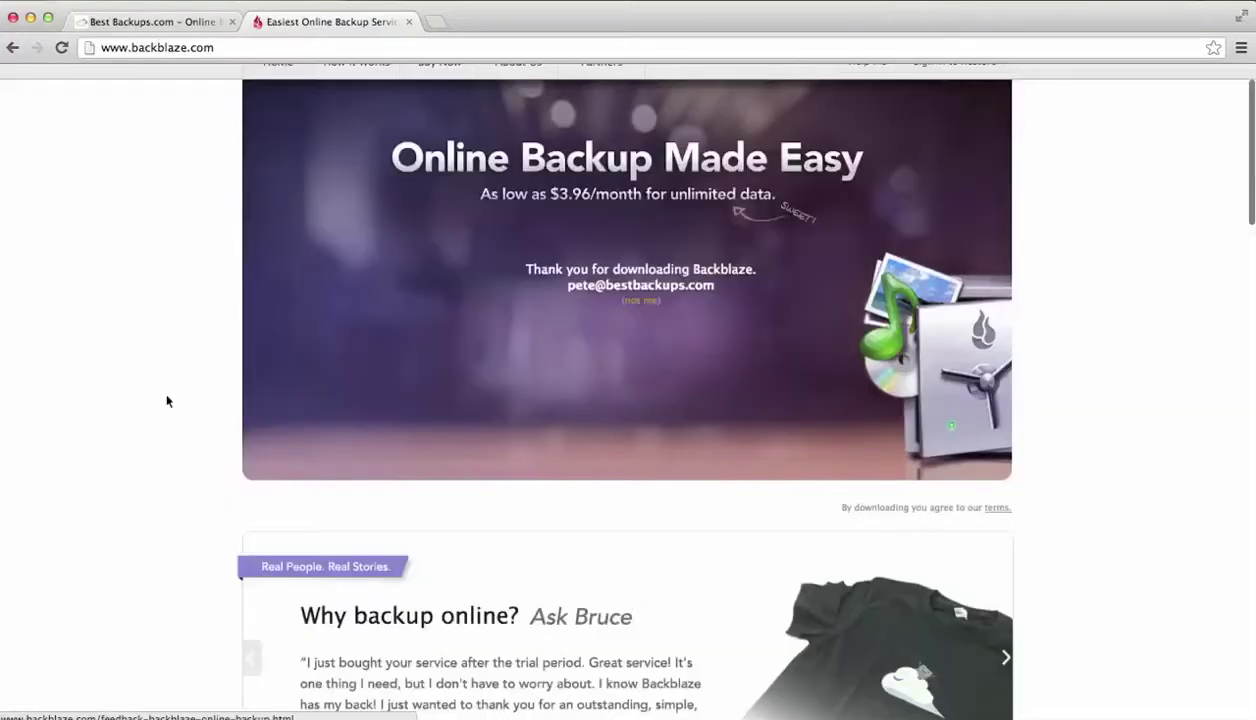
pyautogui.scroll(2, 167, 400)
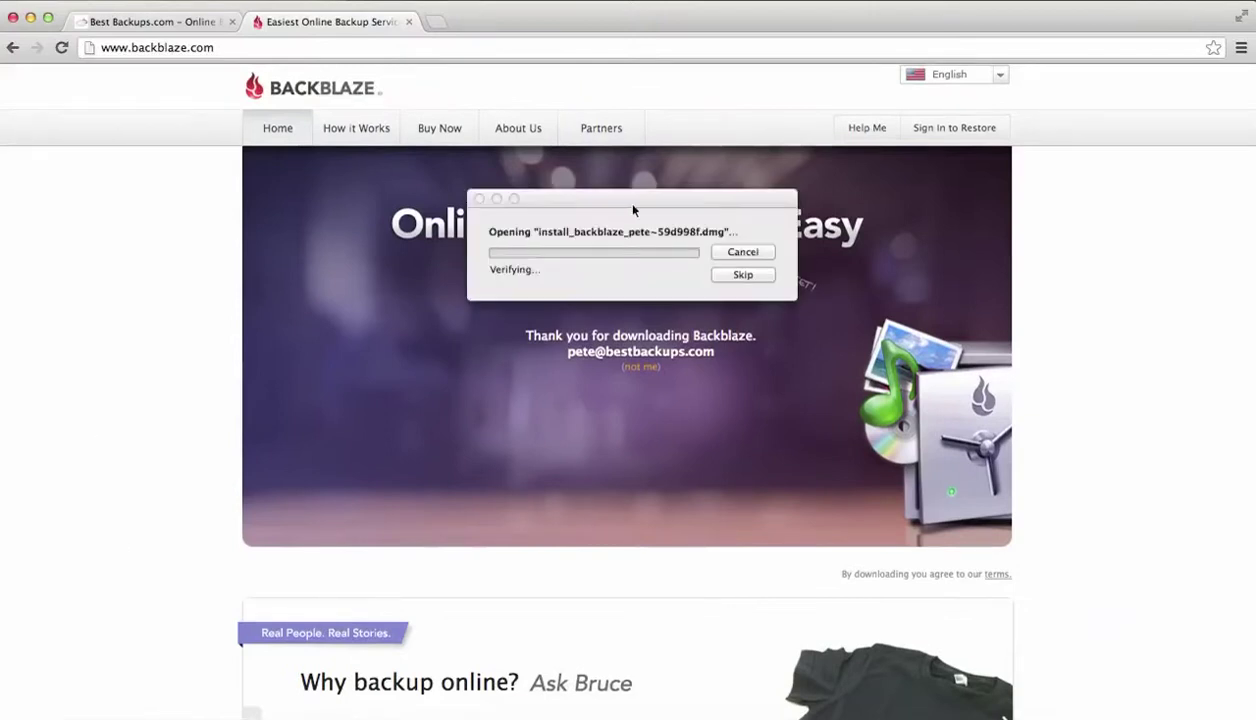
# Open the install_backblaze.dmg disk image and launch Backblaze Installer, confirming the security warning
pyautogui.click(607, 206)
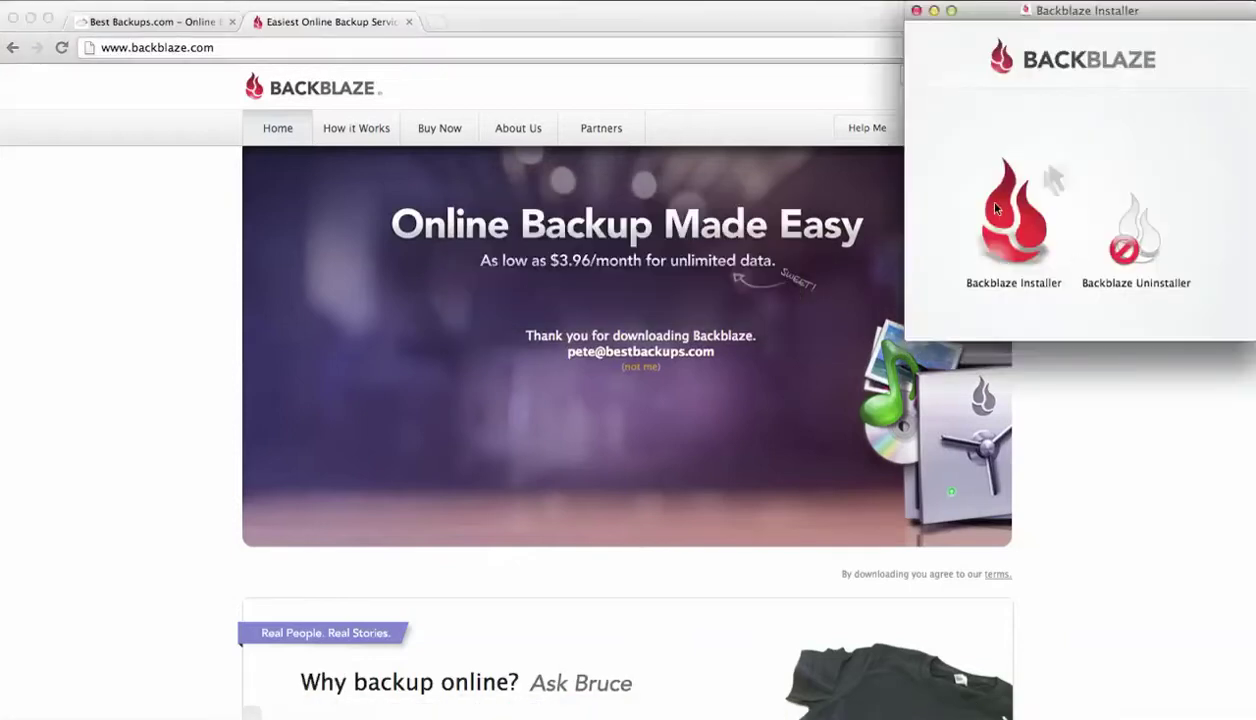
pyautogui.doubleClick(1001, 213)
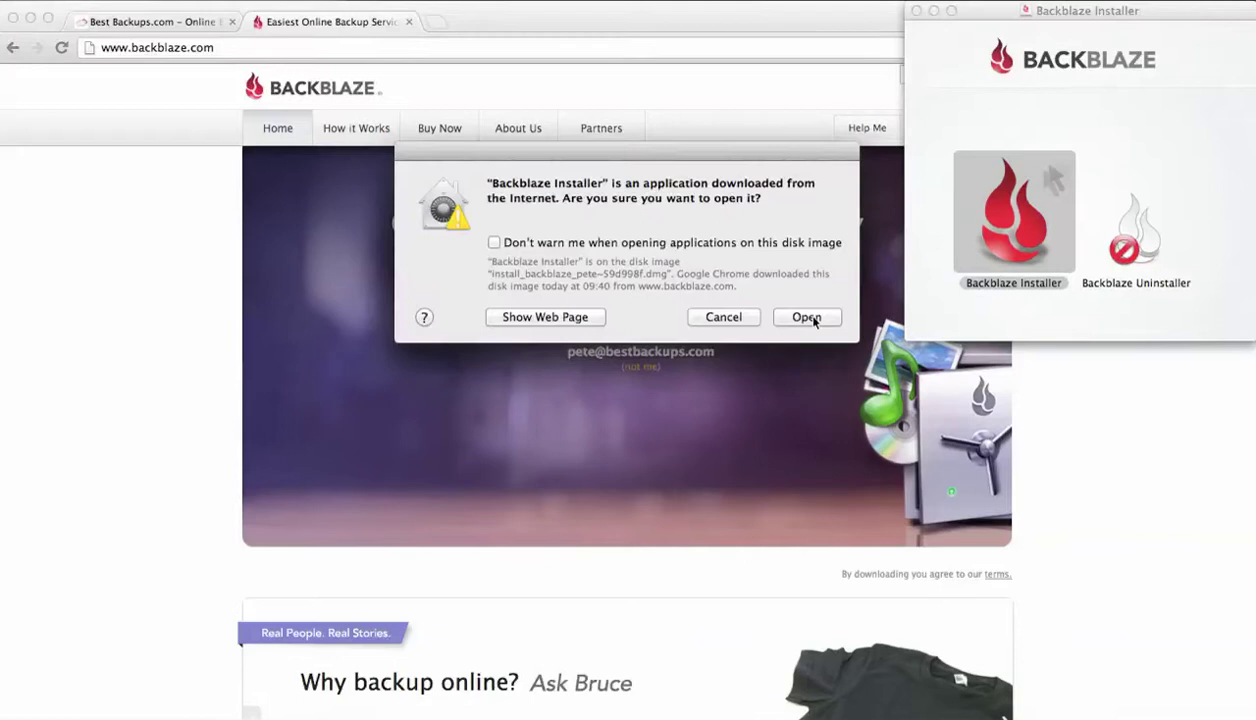
pyautogui.click(807, 317)
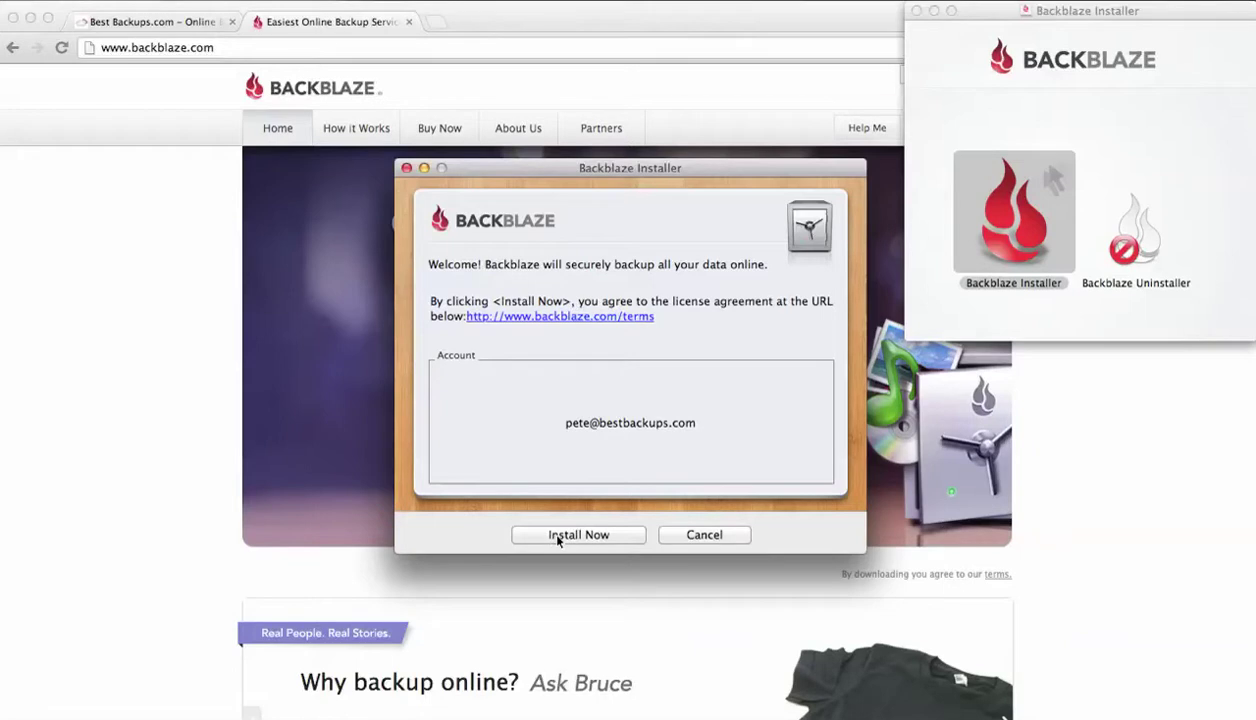
# Start Install Now, authorise it with the administrator password, then bring the Backblaze web page forward
pyautogui.click(558, 538)
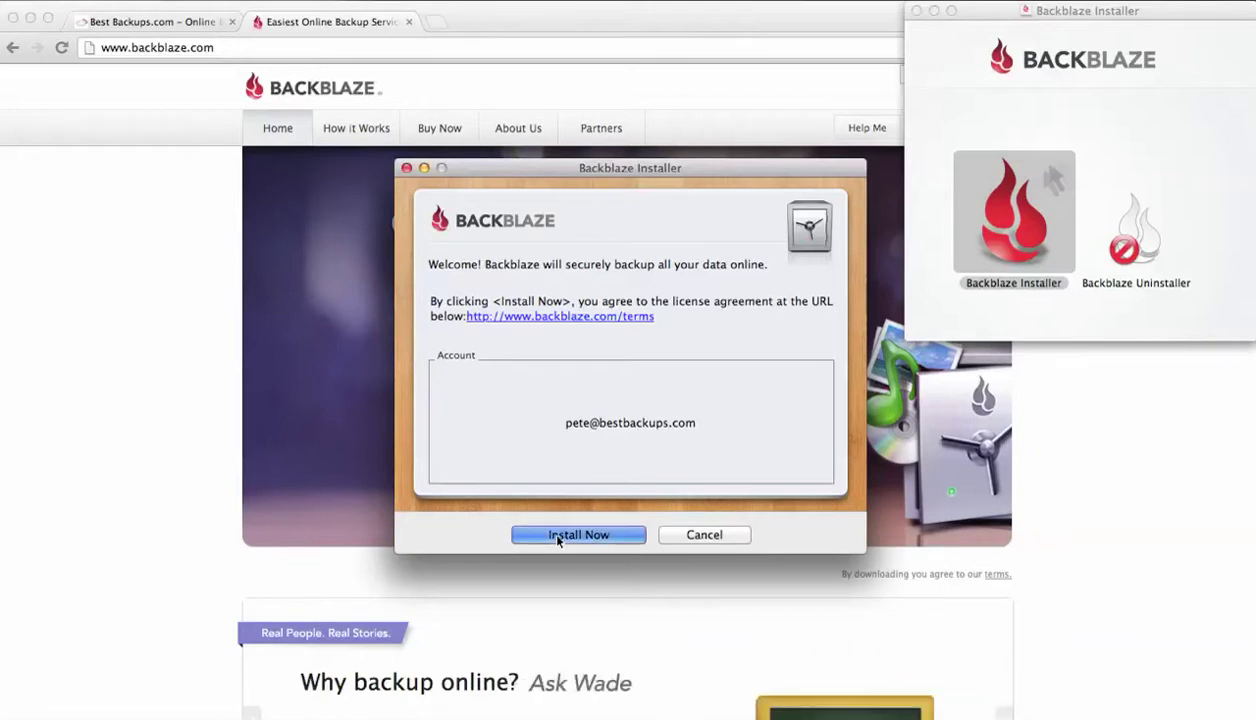
pyautogui.write('••••••')
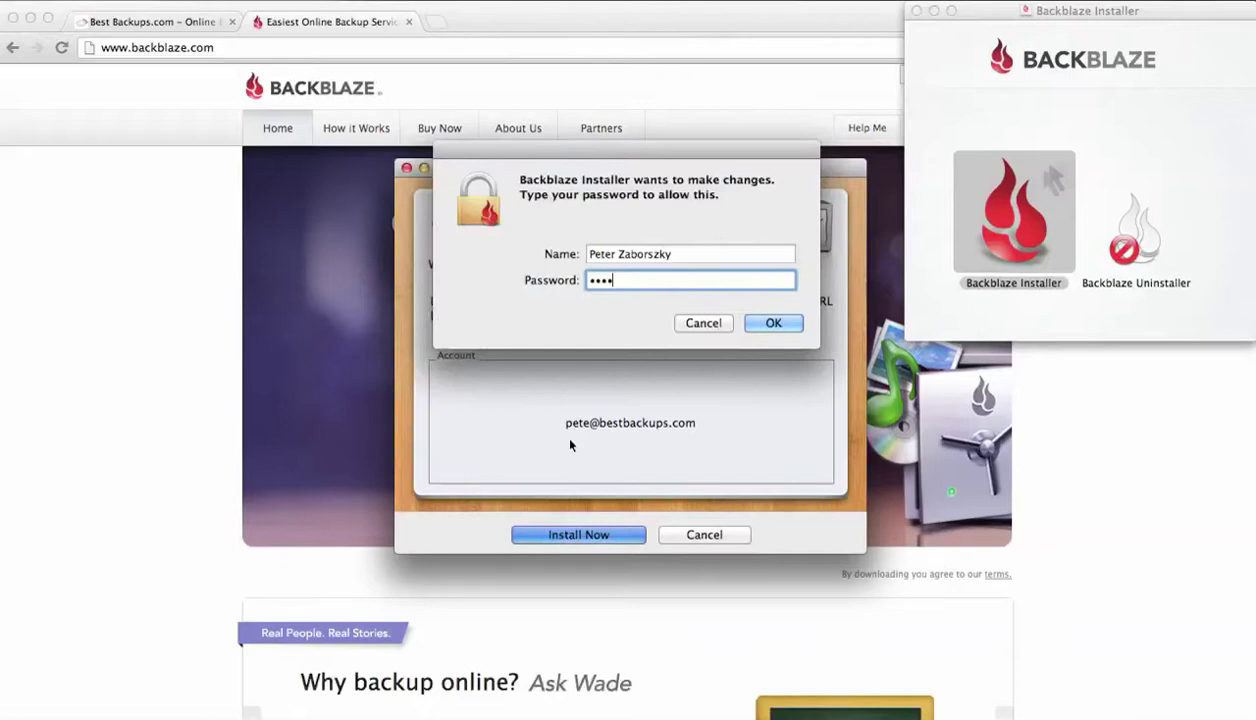
pyautogui.write('••••')
pyautogui.press('Return')
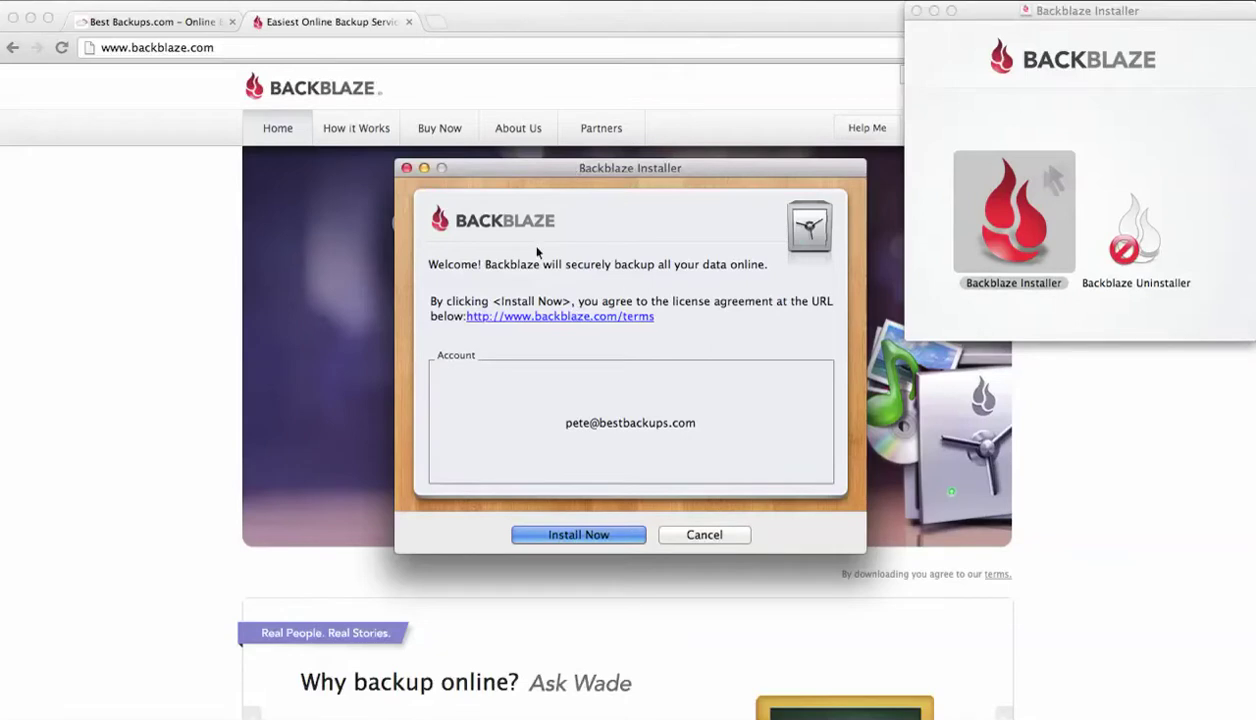
pyautogui.press('Return')
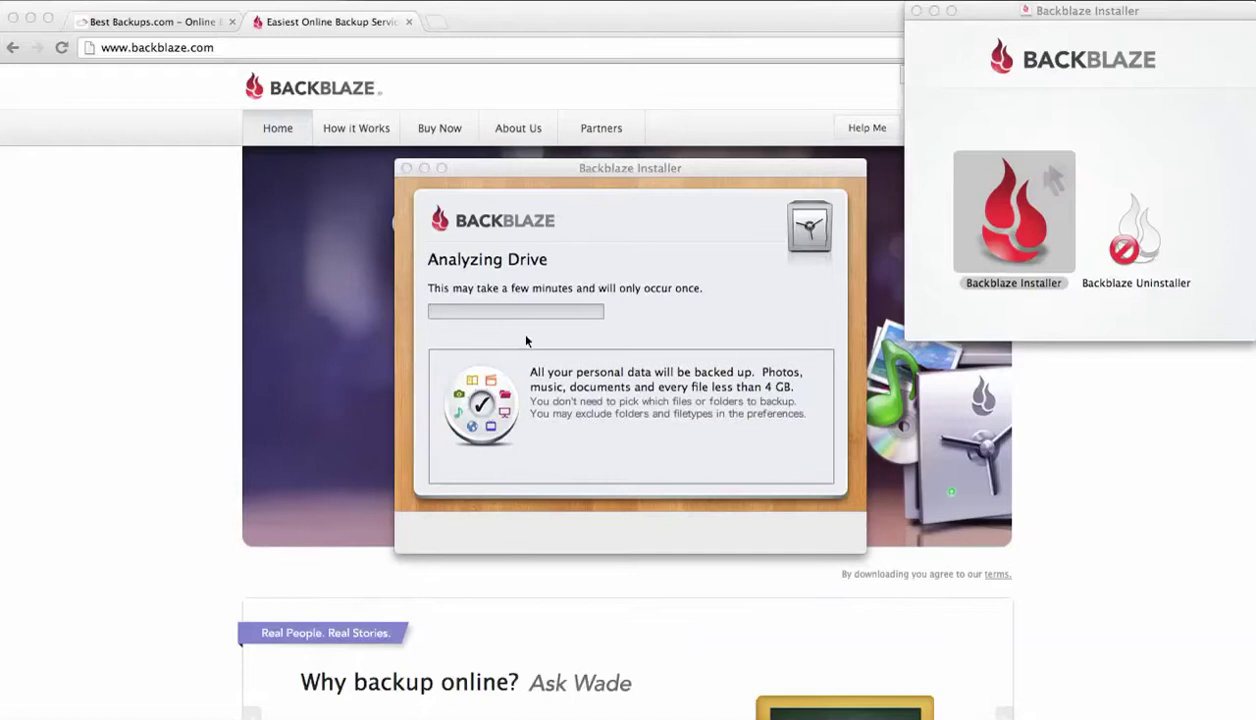
pyautogui.click(590, 170)
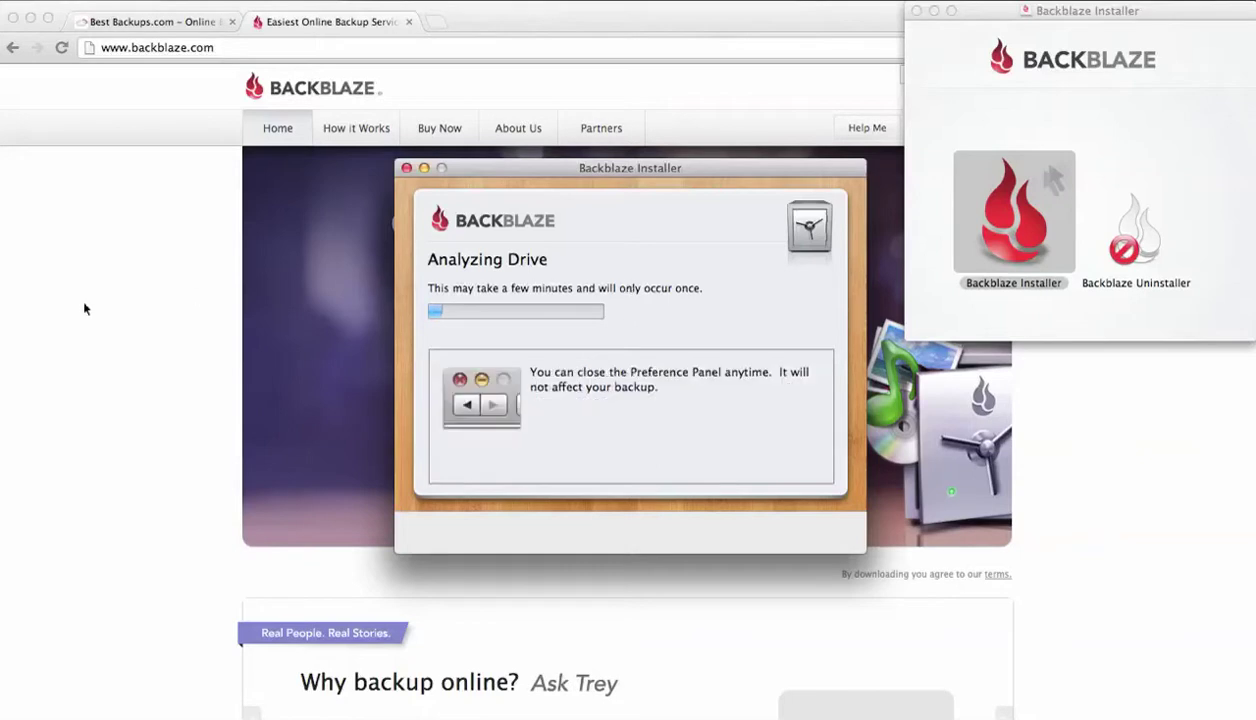
pyautogui.click(115, 254)
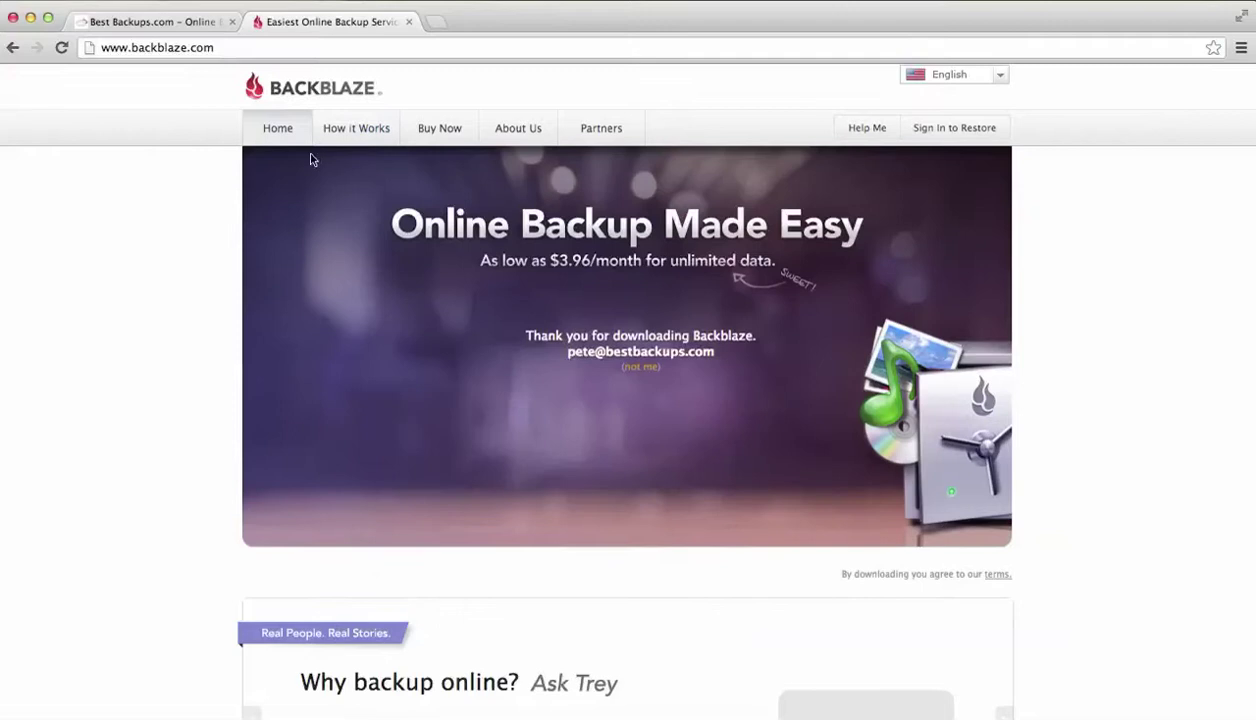
# Visit Backblaze's Twitter page from the homepage and return to backblaze.com
pyautogui.scroll(-1, 784, 156)
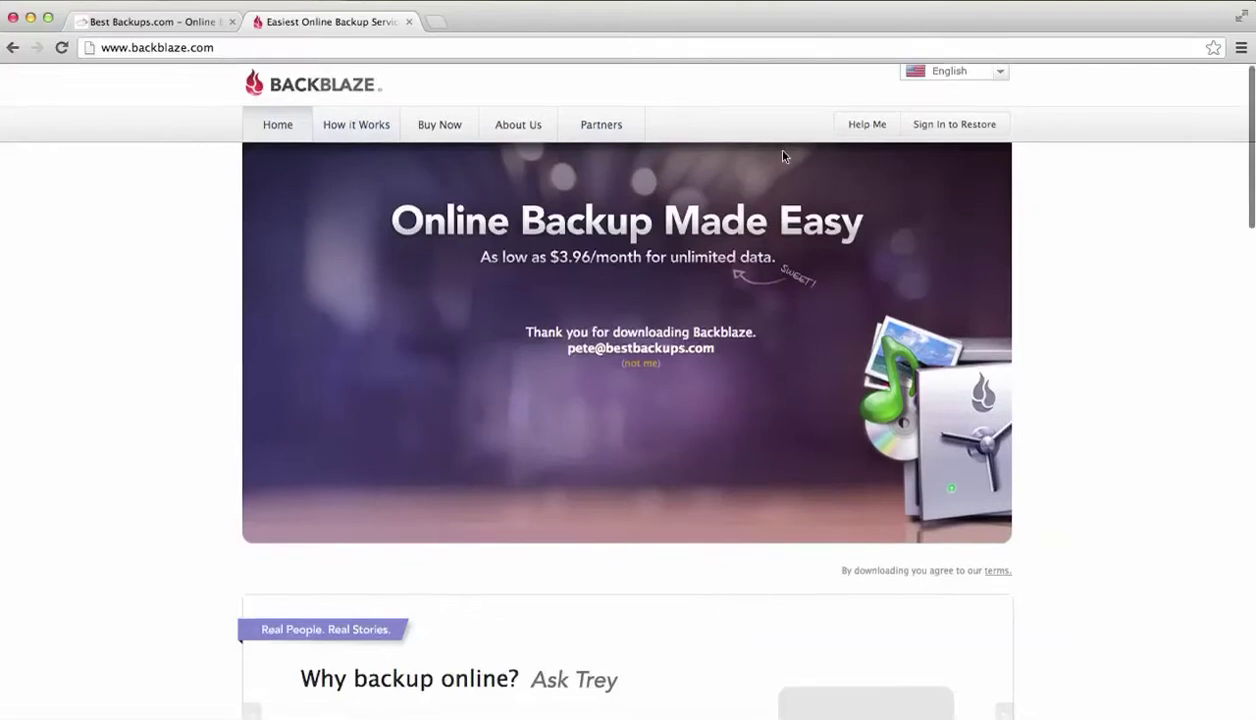
pyautogui.scroll(-15, 784, 156)
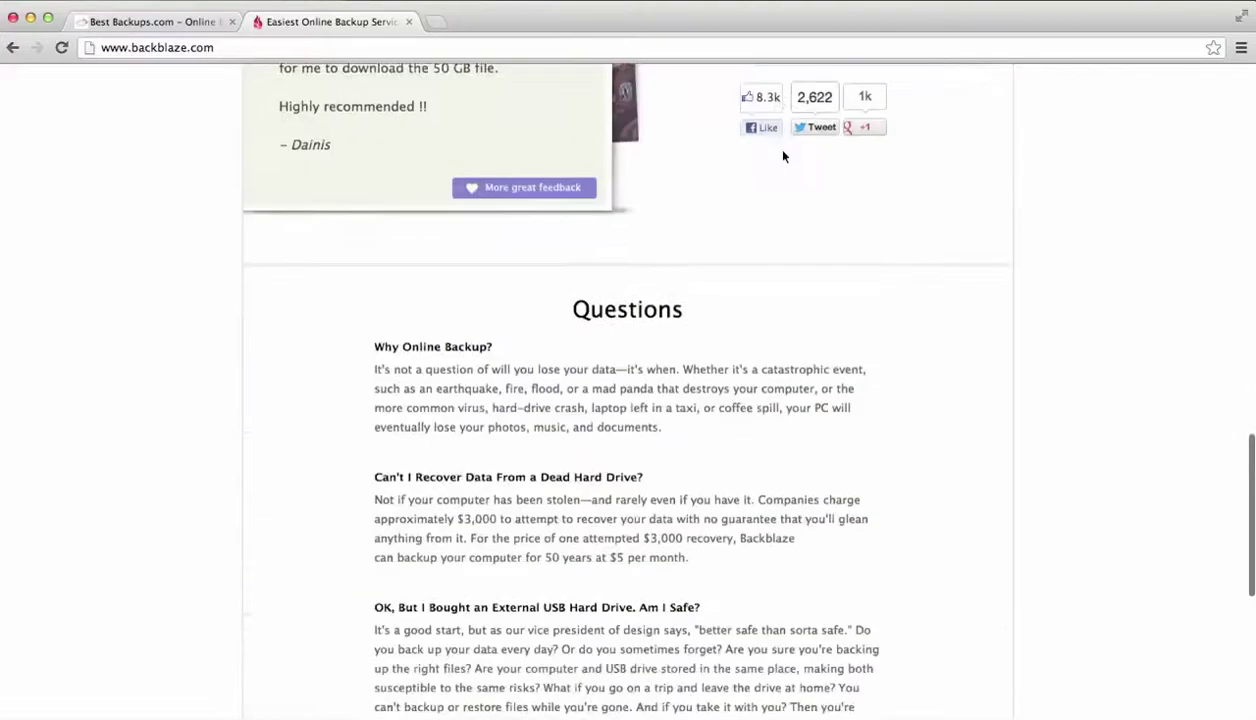
pyautogui.scroll(5, 784, 156)
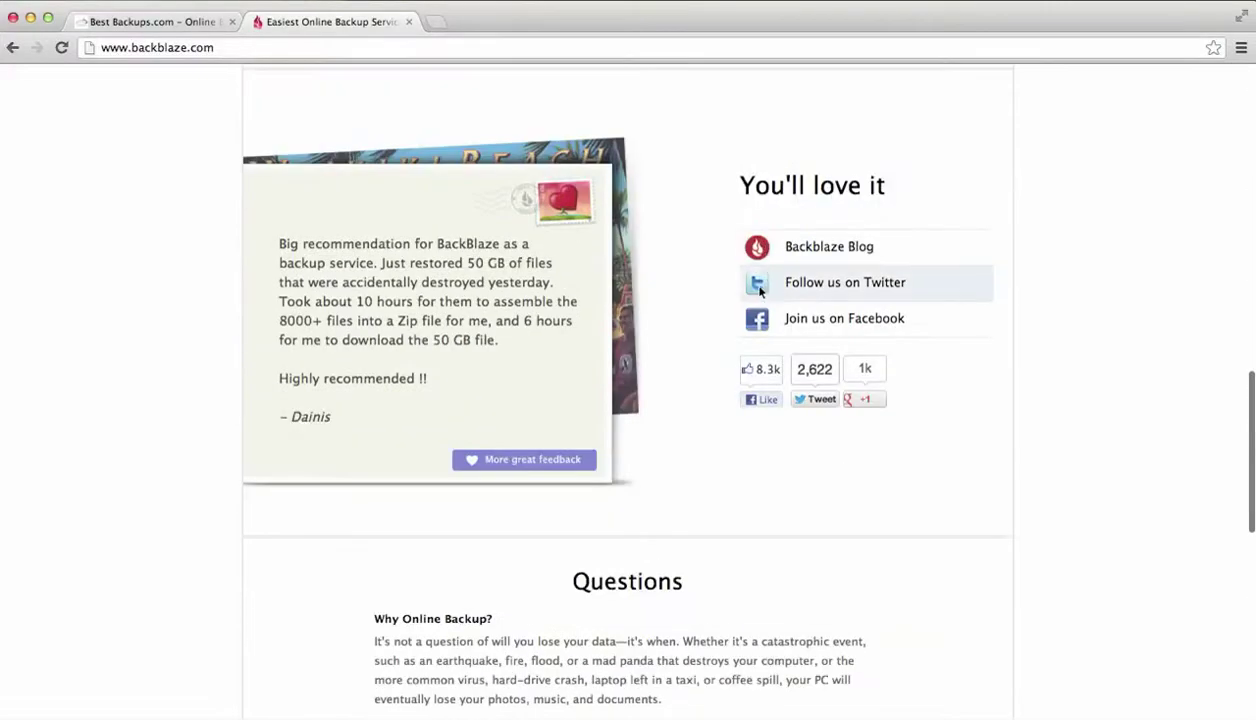
pyautogui.click(757, 282)
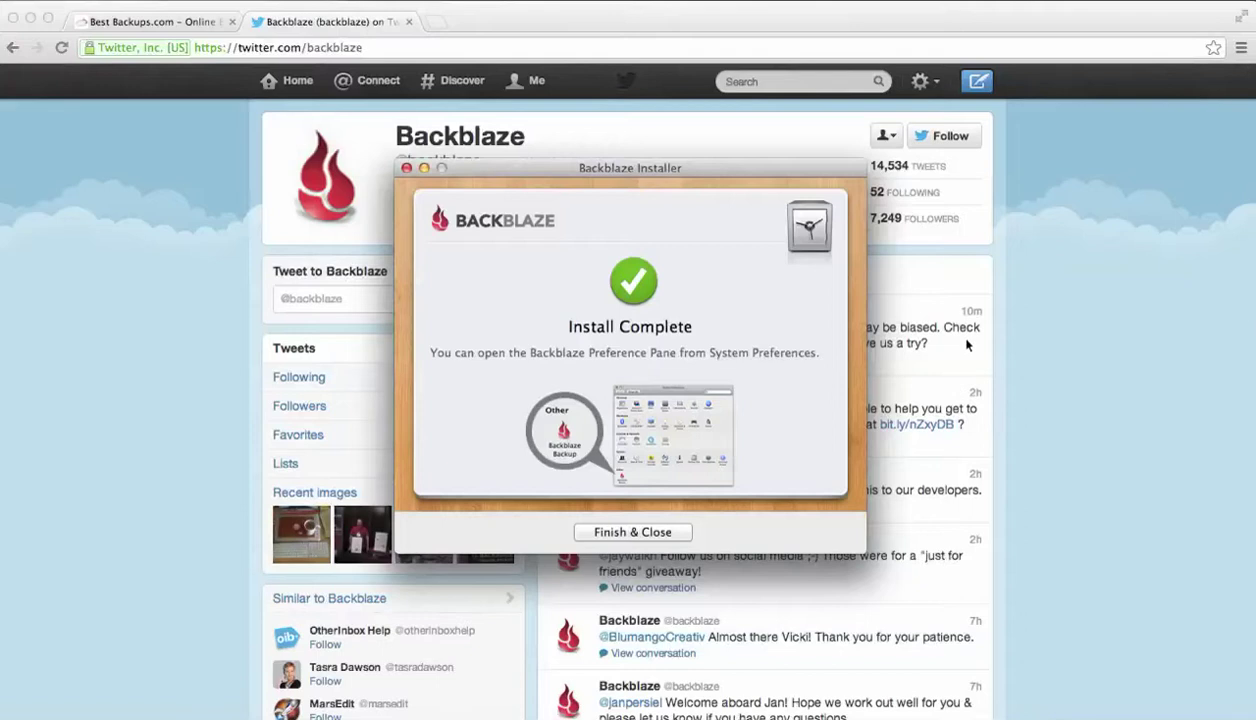
pyautogui.click(14, 47)
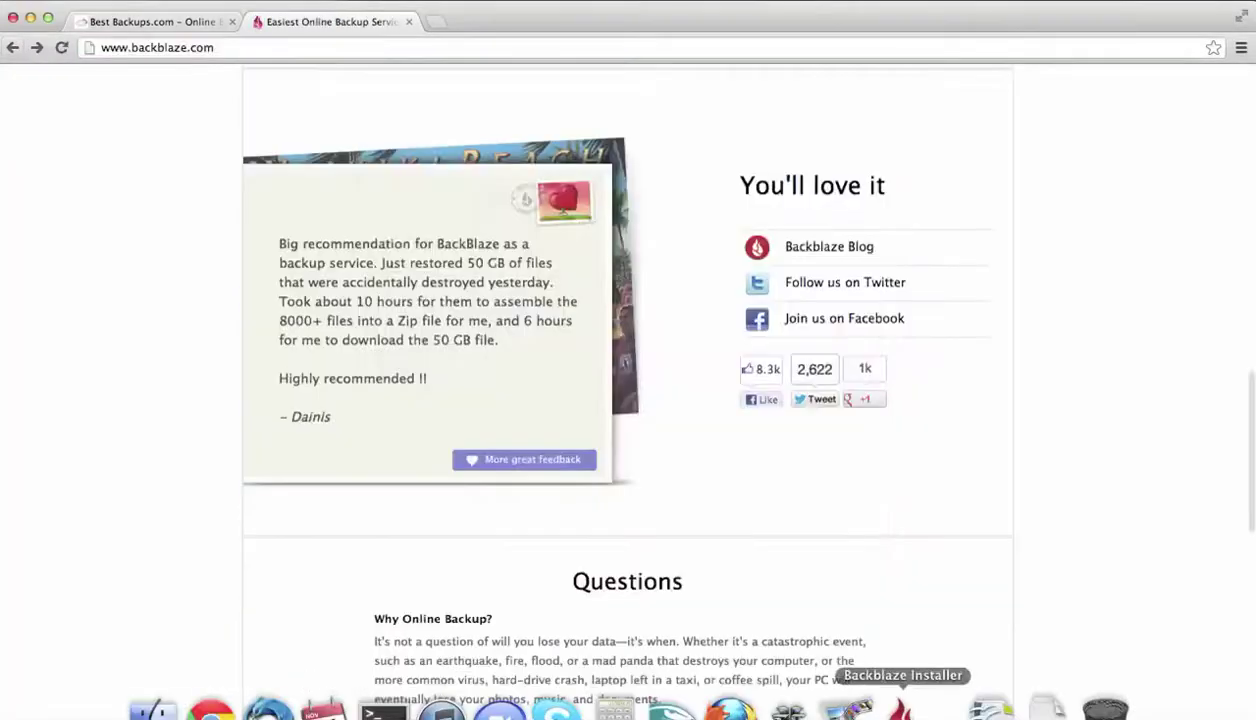
# Finish and close the installer, then open the Backblaze menu-bar backup menu
pyautogui.click(898, 705)
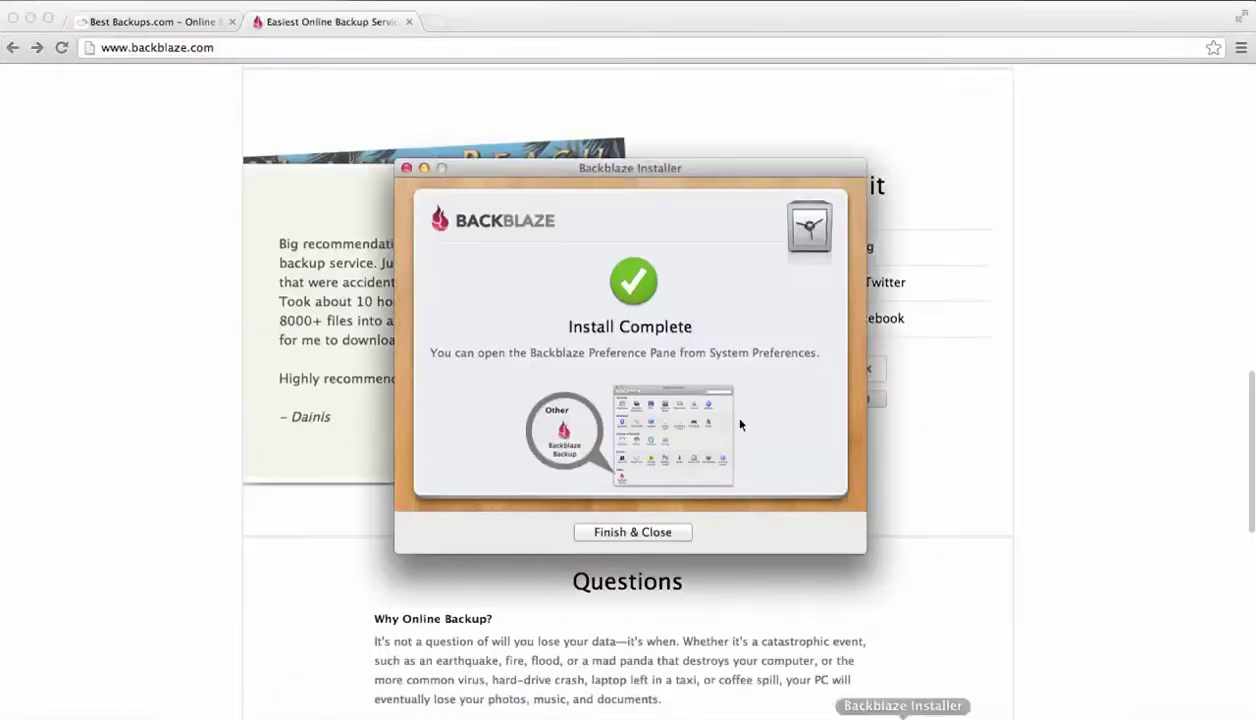
pyautogui.click(622, 533)
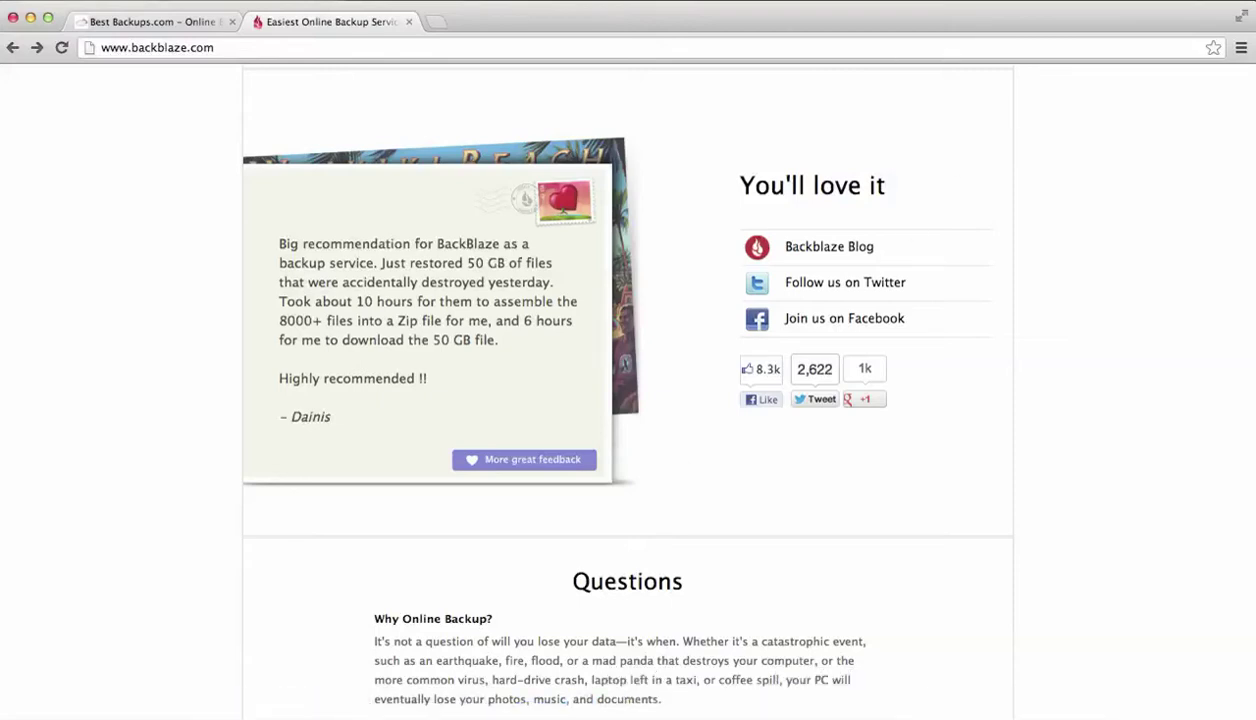
pyautogui.click(966, 8)
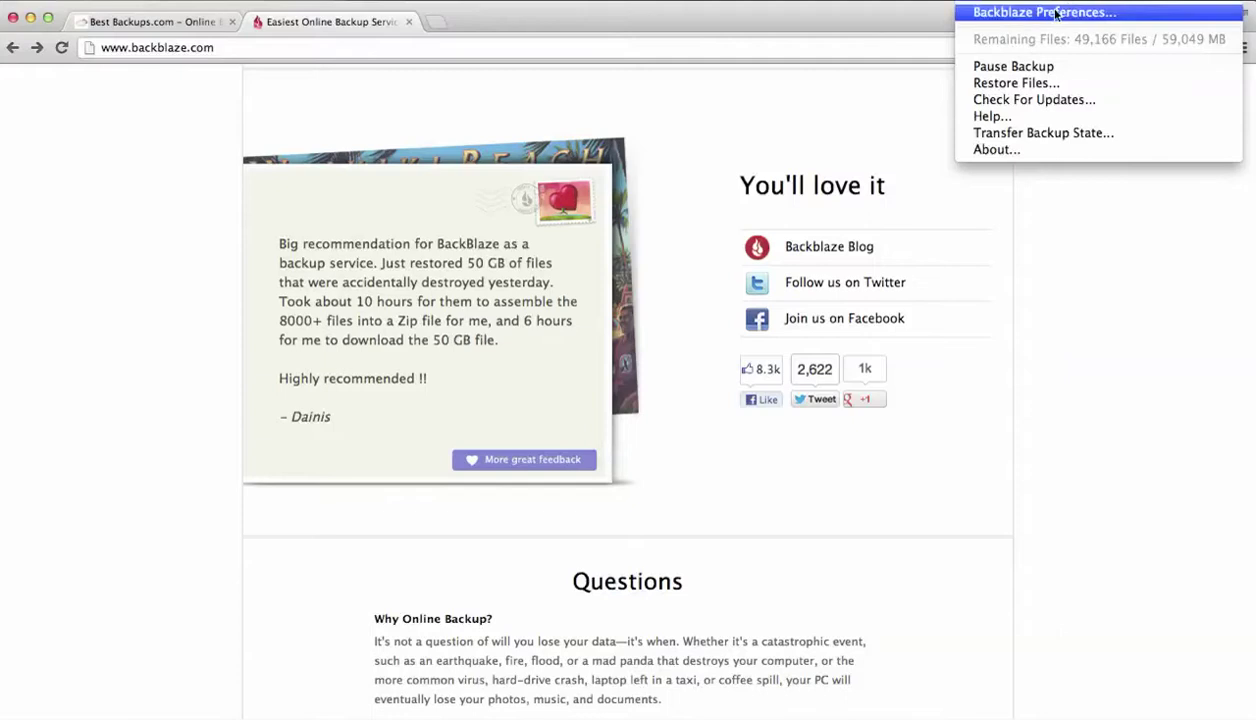
# Open Backblaze's backup settings and review the temporary data drive choices
pyautogui.click(958, 14)
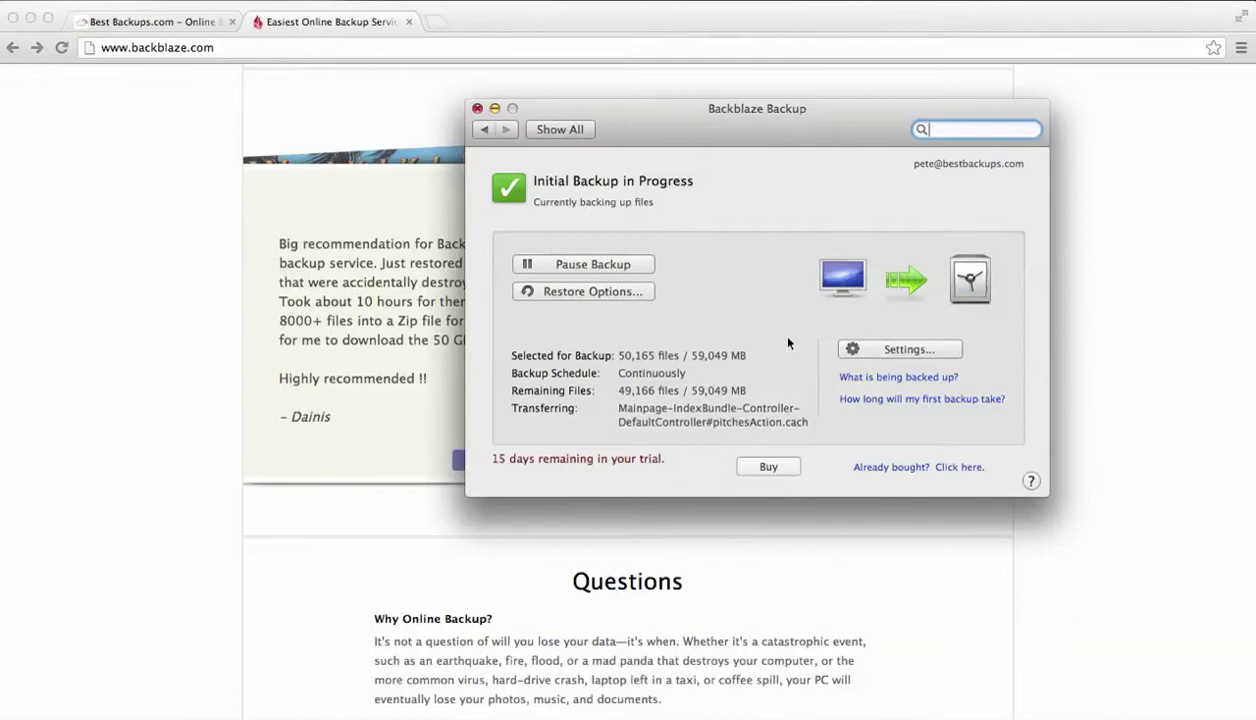
pyautogui.click(873, 350)
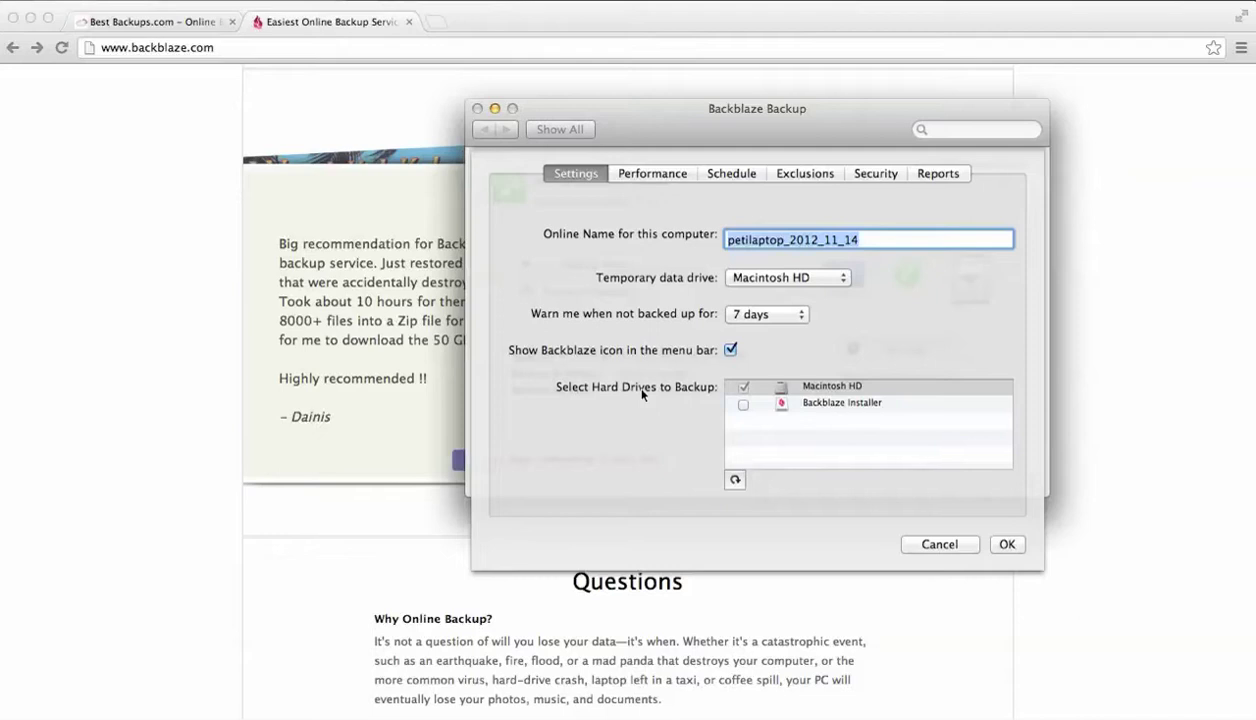
pyautogui.click(740, 279)
pyautogui.click(897, 279)
pyautogui.click(813, 385)
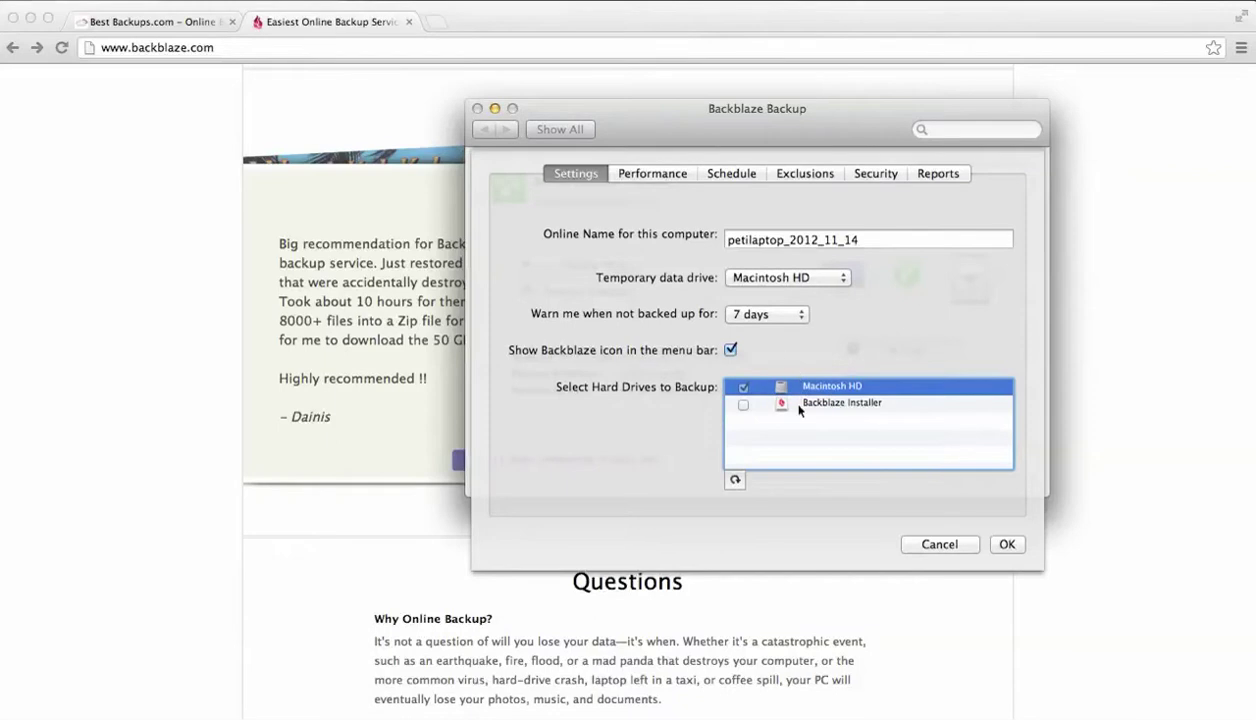
# Keep Macintosh HD as temporary drive, review the warning interval options, then view Performance
pyautogui.click(764, 277)
pyautogui.click(838, 332)
pyautogui.click(790, 316)
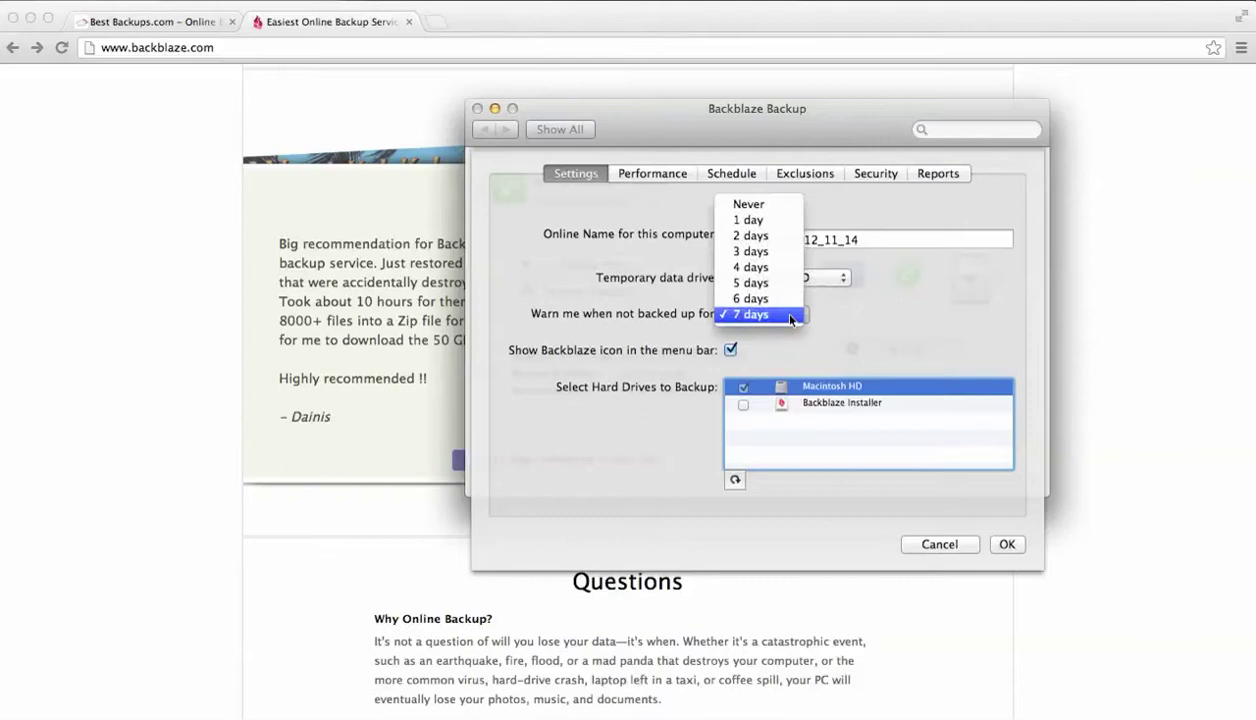
pyautogui.click(844, 306)
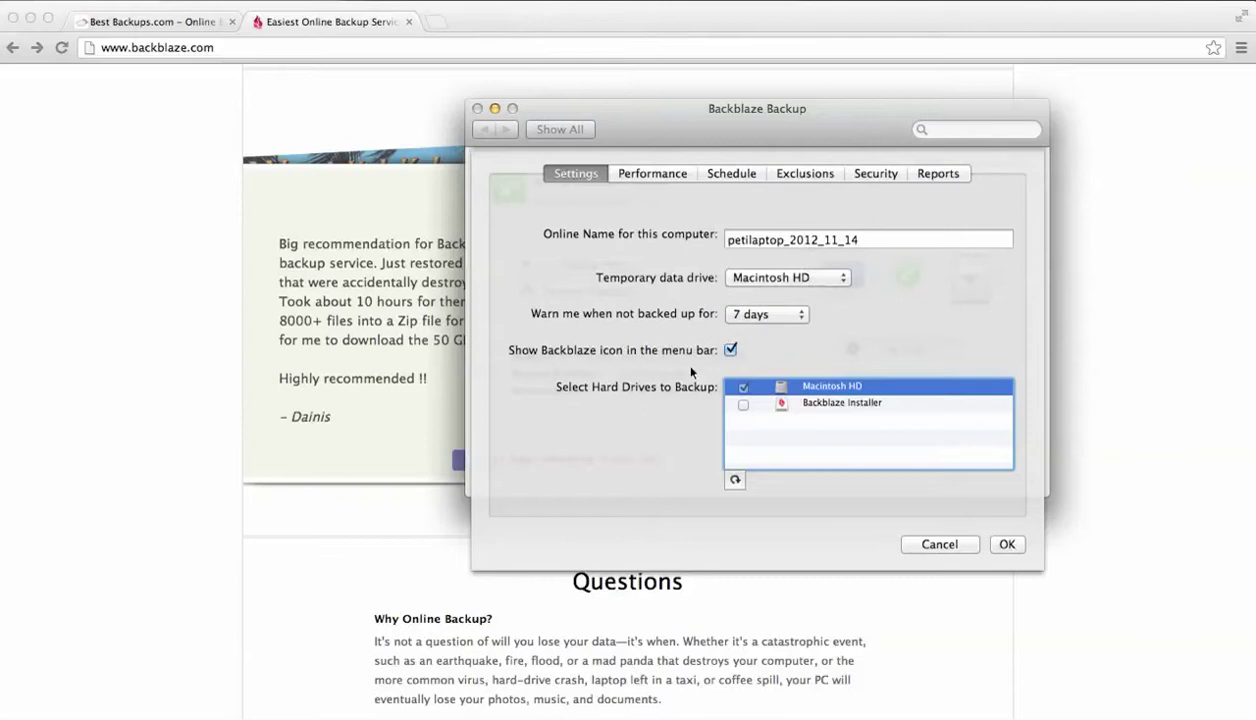
pyautogui.click(625, 174)
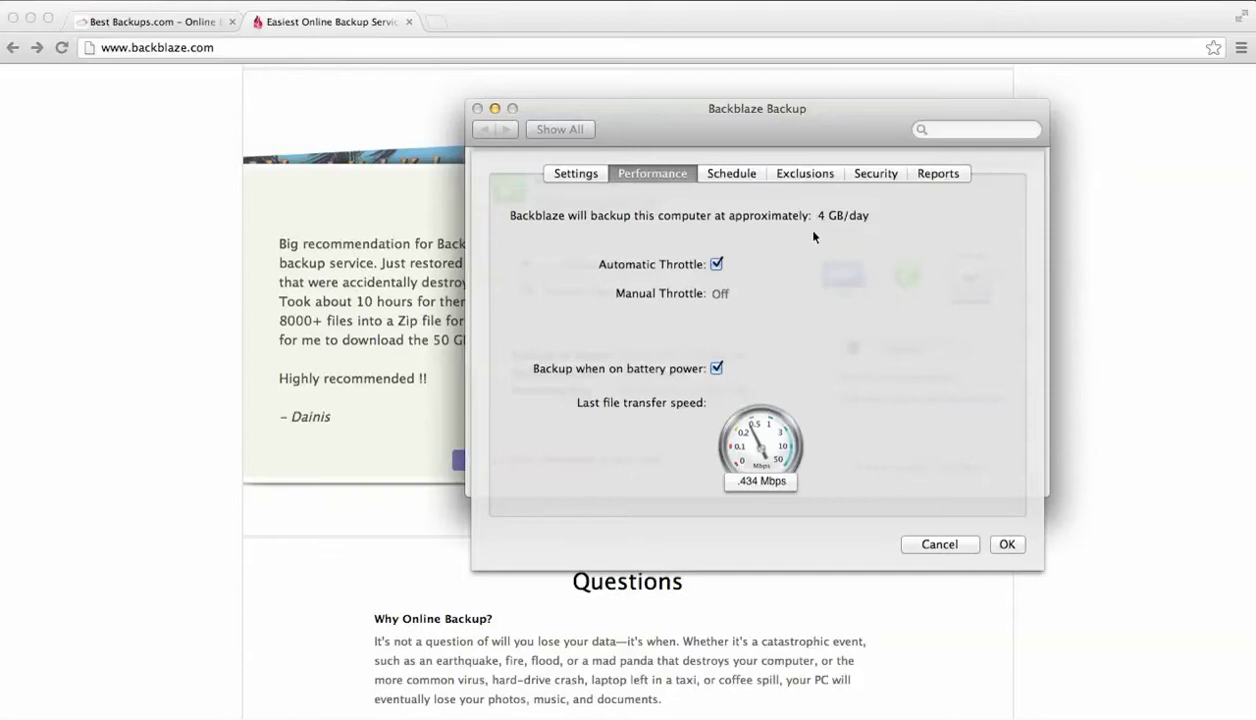
# Toggle Automatic Throttle off and back on, then go to the Schedule pane
pyautogui.click(717, 265)
pyautogui.click(717, 265)
pyautogui.click(744, 177)
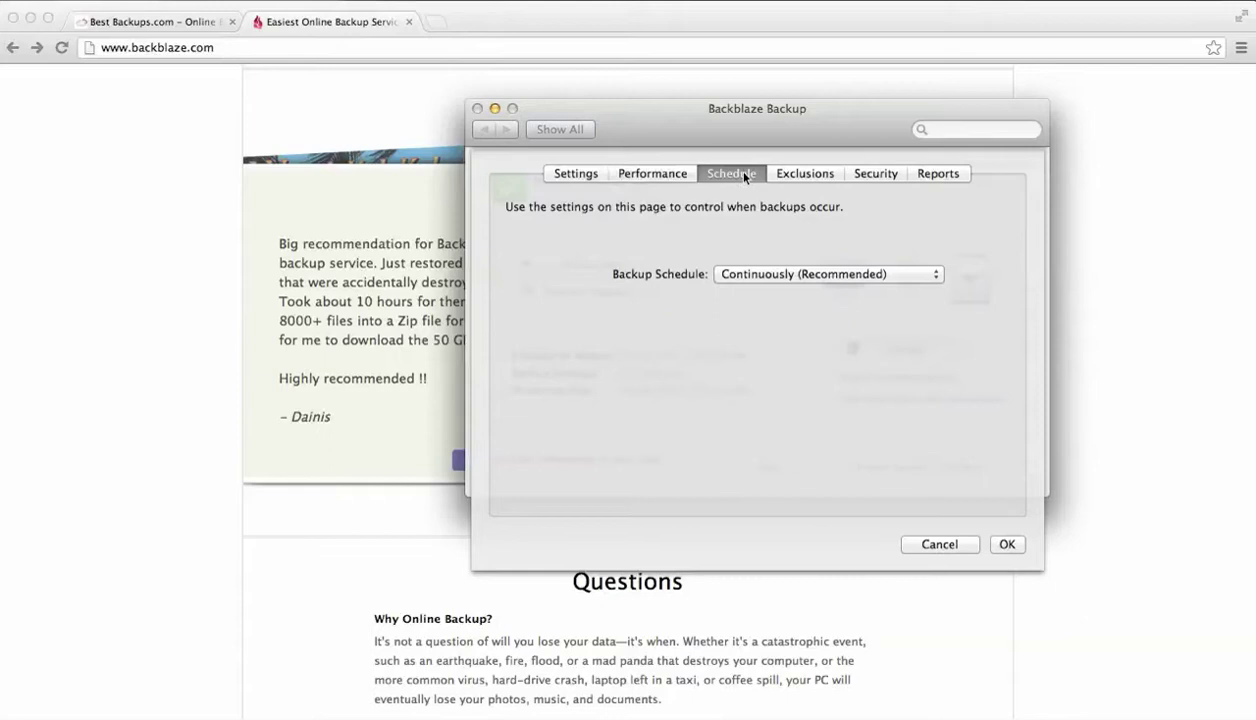
# Try the Once Per Day backup schedule, then restore Continuously (Recommended)
pyautogui.click(718, 274)
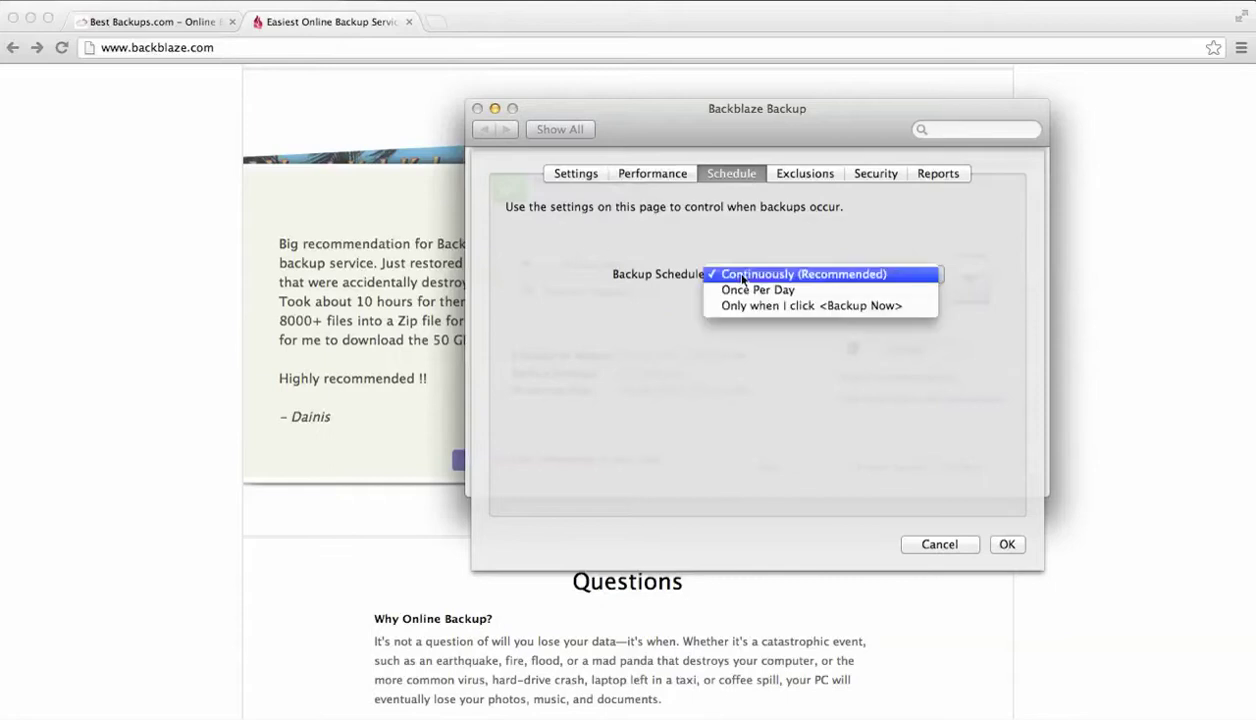
pyautogui.click(752, 273)
pyautogui.click(752, 272)
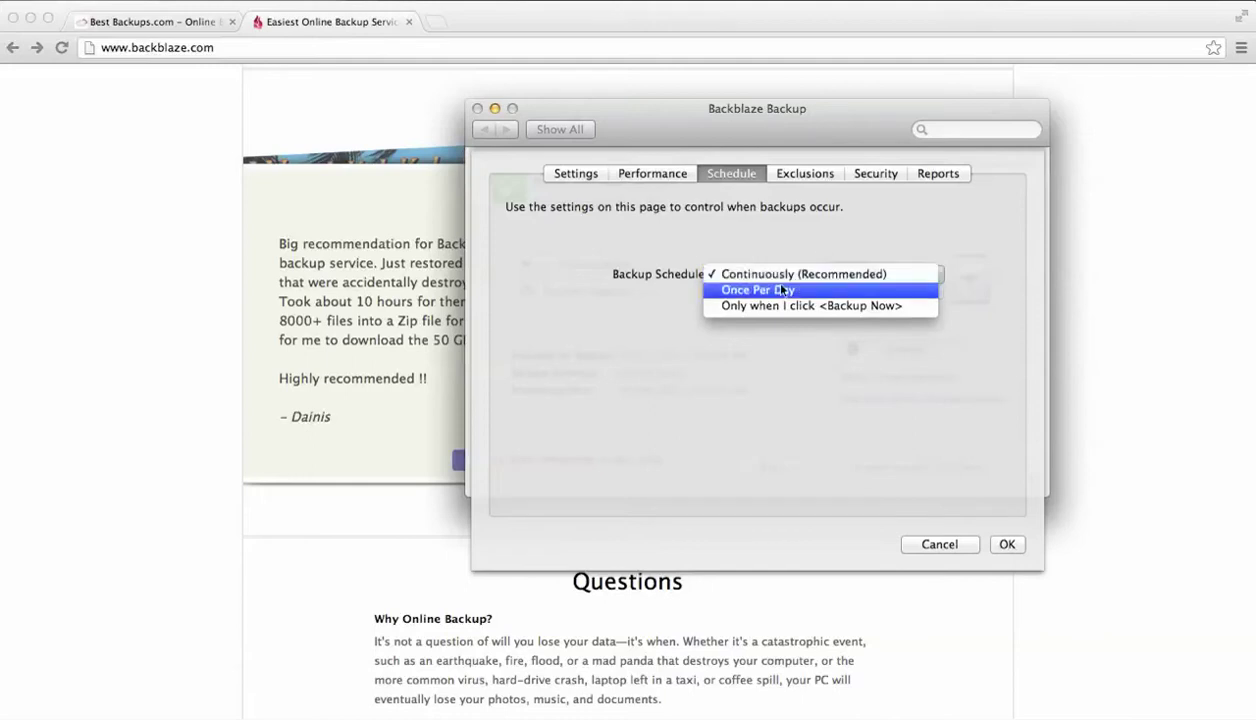
pyautogui.click(758, 273)
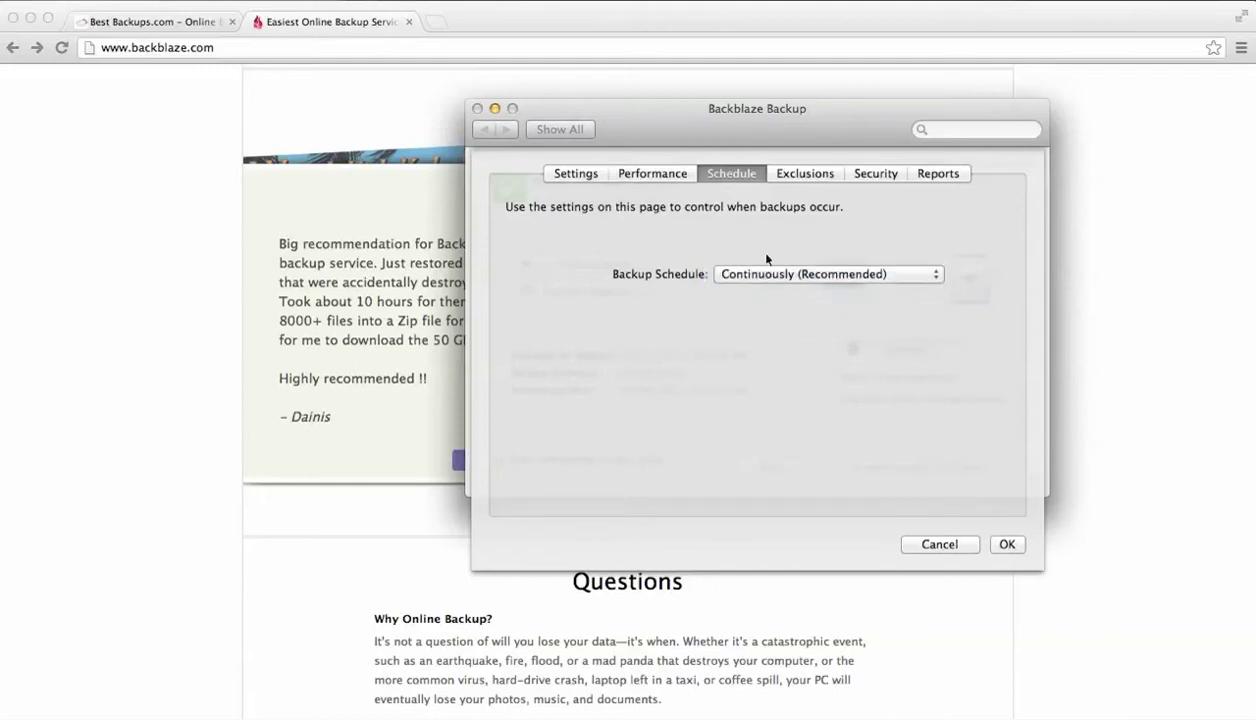
pyautogui.click(783, 277)
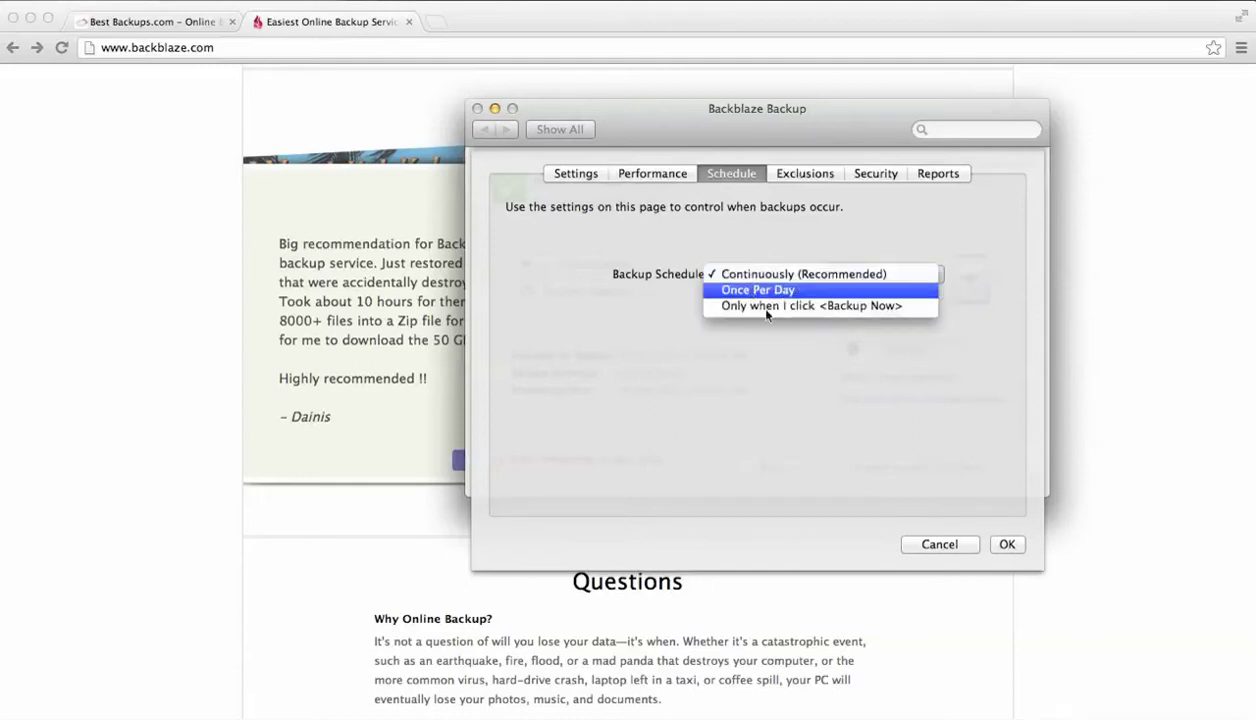
pyautogui.click(778, 287)
pyautogui.click(760, 273)
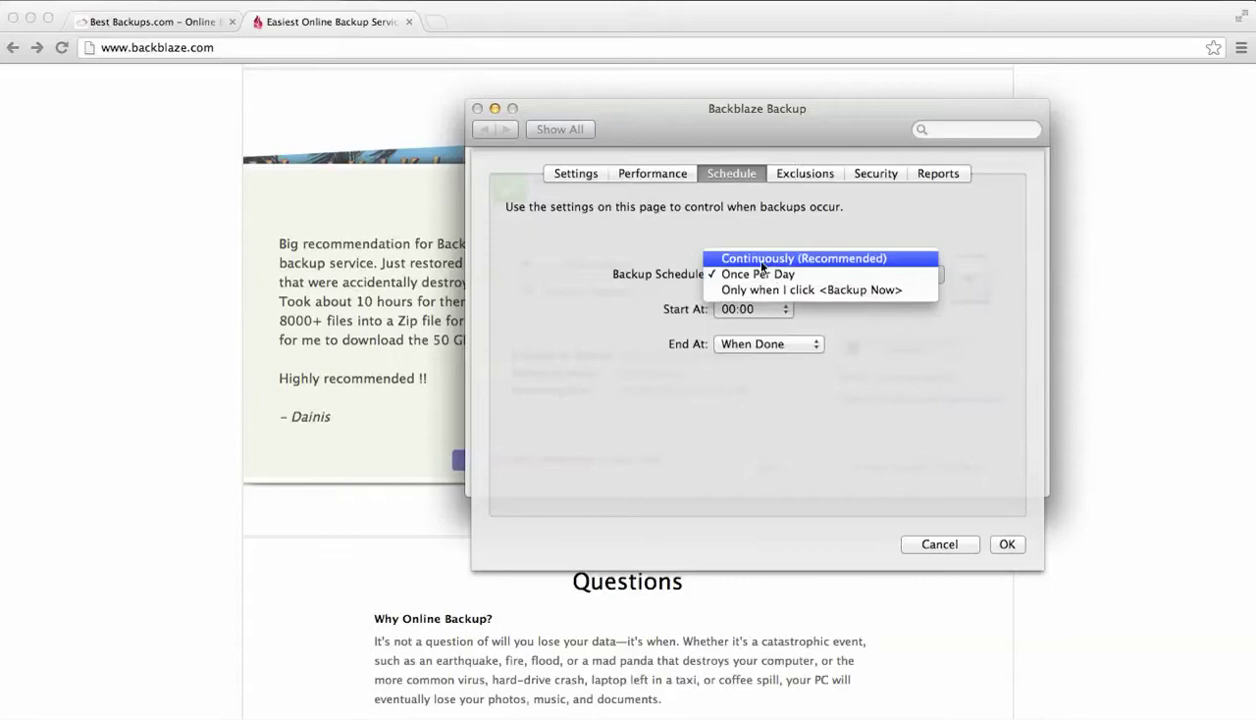
pyautogui.click(751, 264)
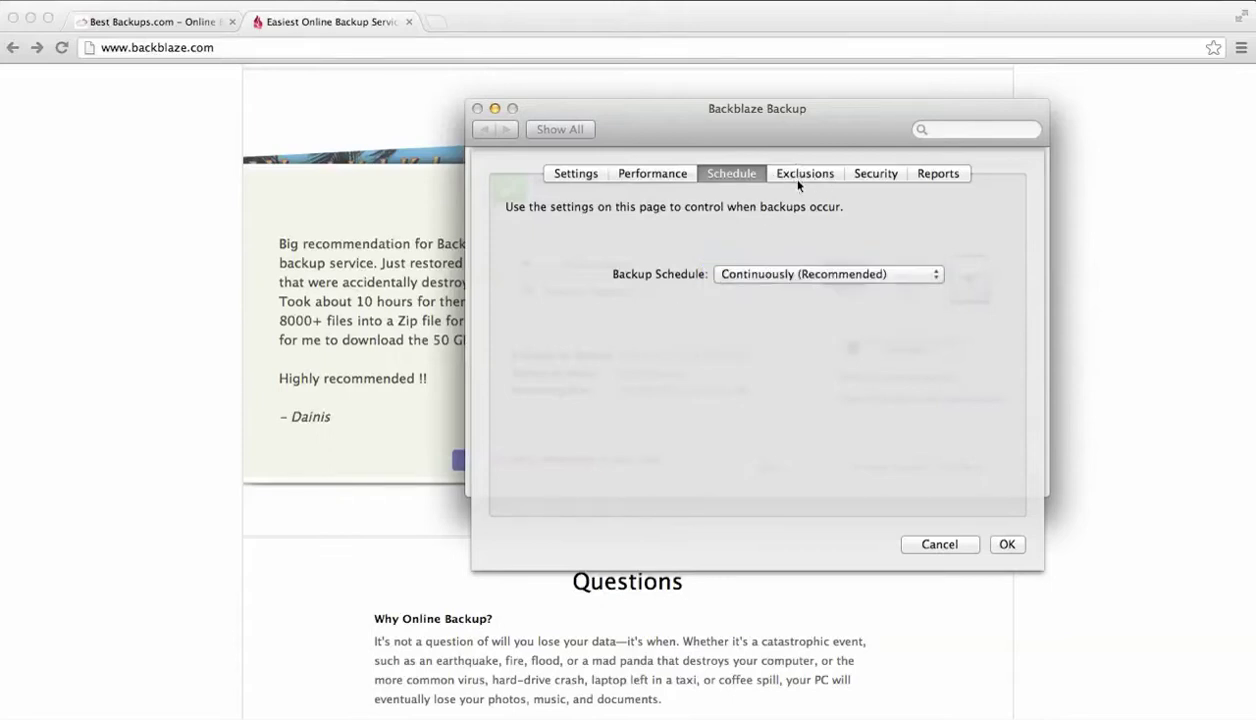
pyautogui.click(740, 273)
# Leave the schedule unchanged and scroll through the Exclusions pane's excluded folders list
pyautogui.click(761, 256)
pyautogui.click(770, 272)
pyautogui.click(793, 178)
pyautogui.click(804, 173)
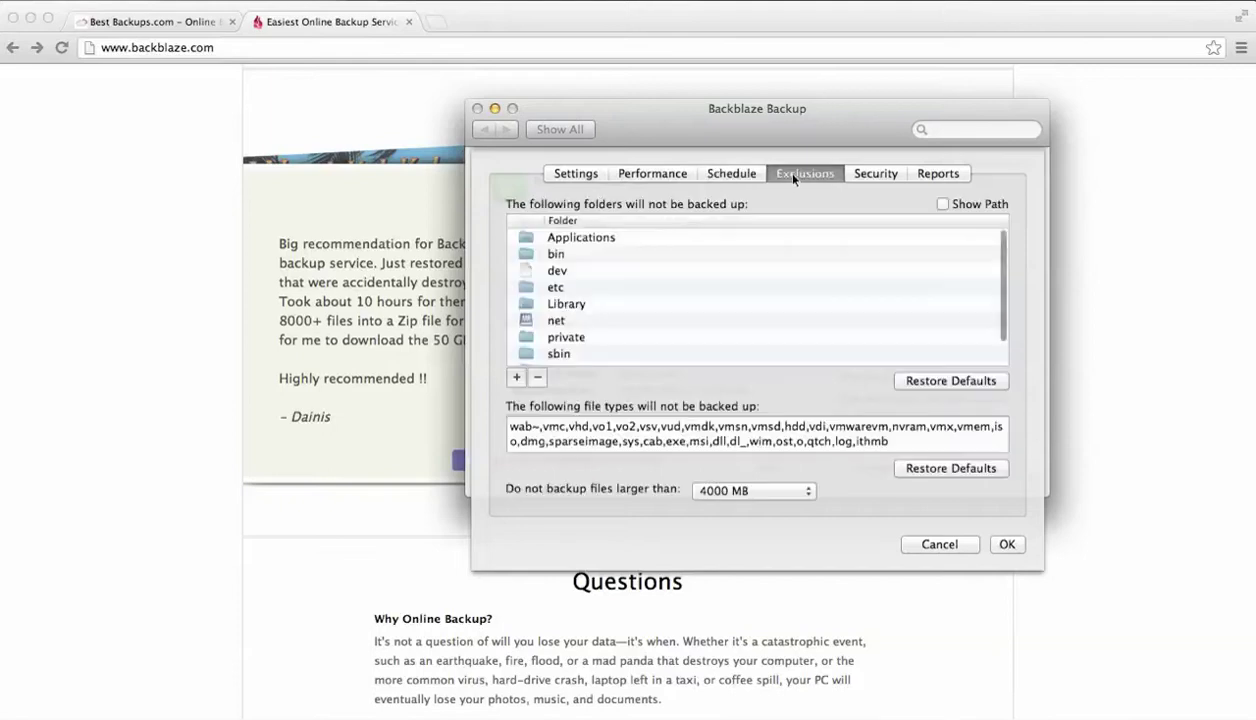
pyautogui.scroll(-2, 655, 332)
pyautogui.scroll(-2, 655, 332)
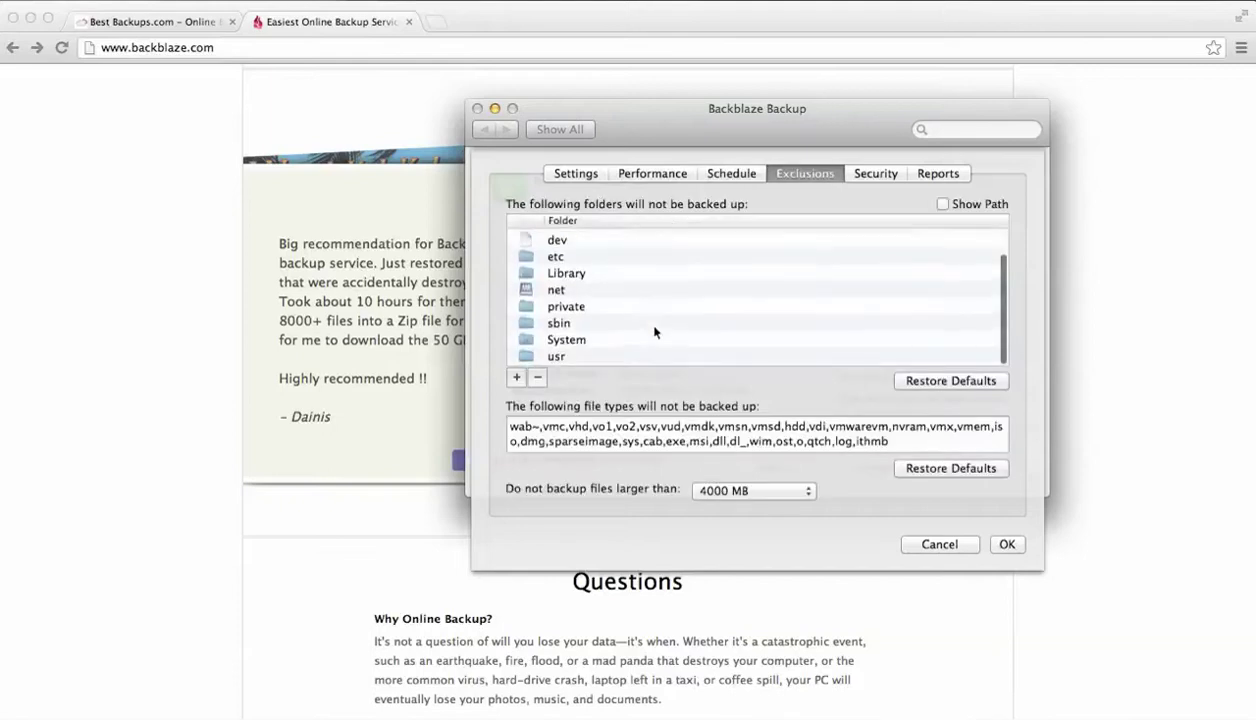
pyautogui.scroll(3, 655, 332)
pyautogui.scroll(-3, 655, 332)
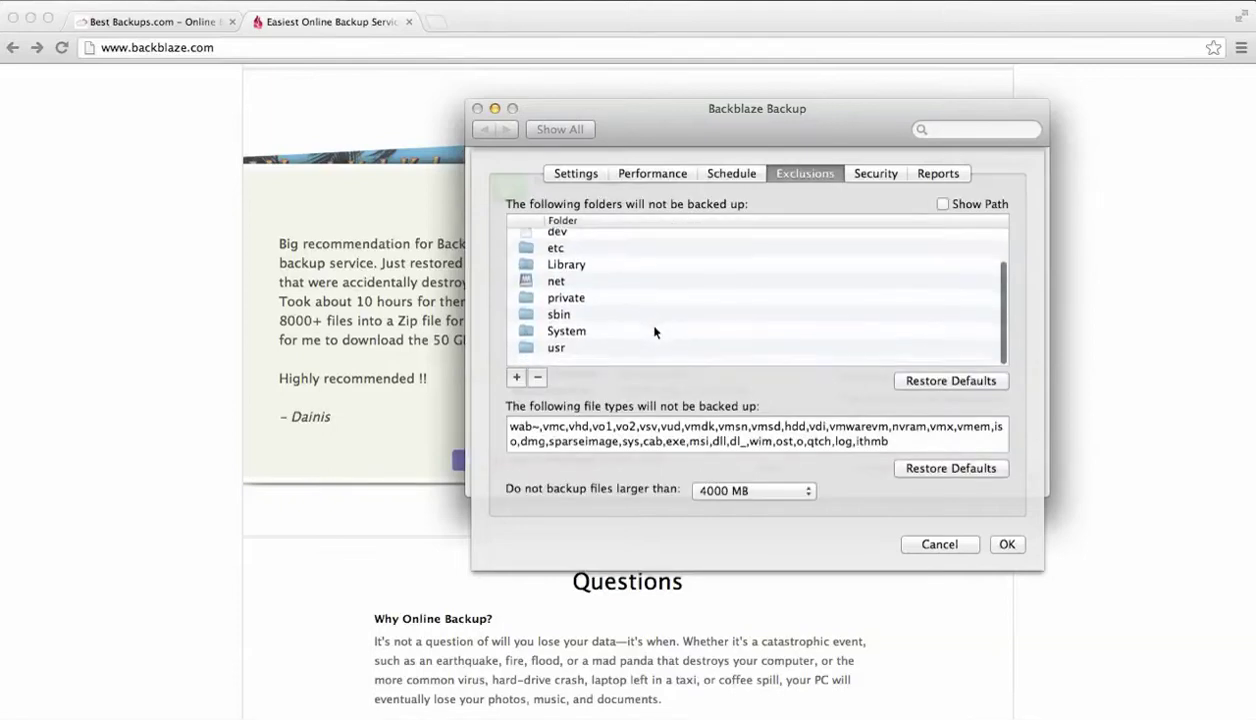
pyautogui.scroll(2, 655, 332)
pyautogui.scroll(-2, 655, 332)
pyautogui.scroll(2, 655, 332)
pyautogui.scroll(-2, 655, 332)
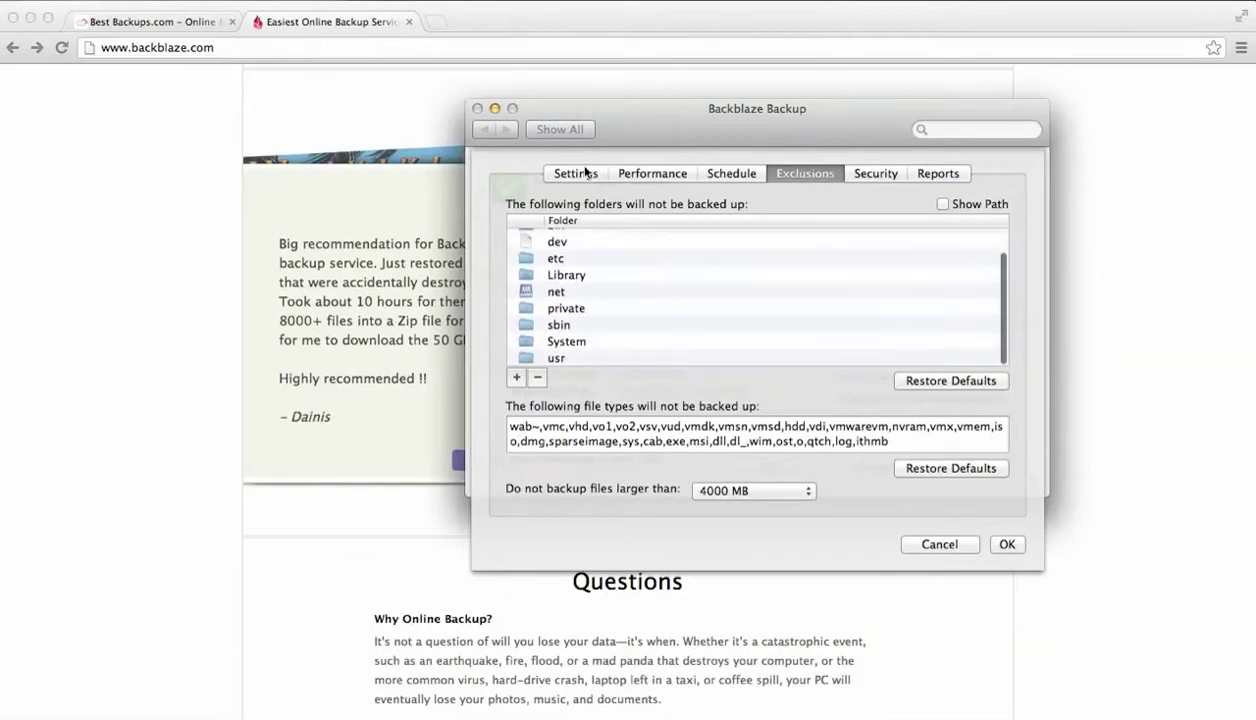
# Revisit Settings and Exclusions, then view the Security pane's encryption options
pyautogui.click(548, 174)
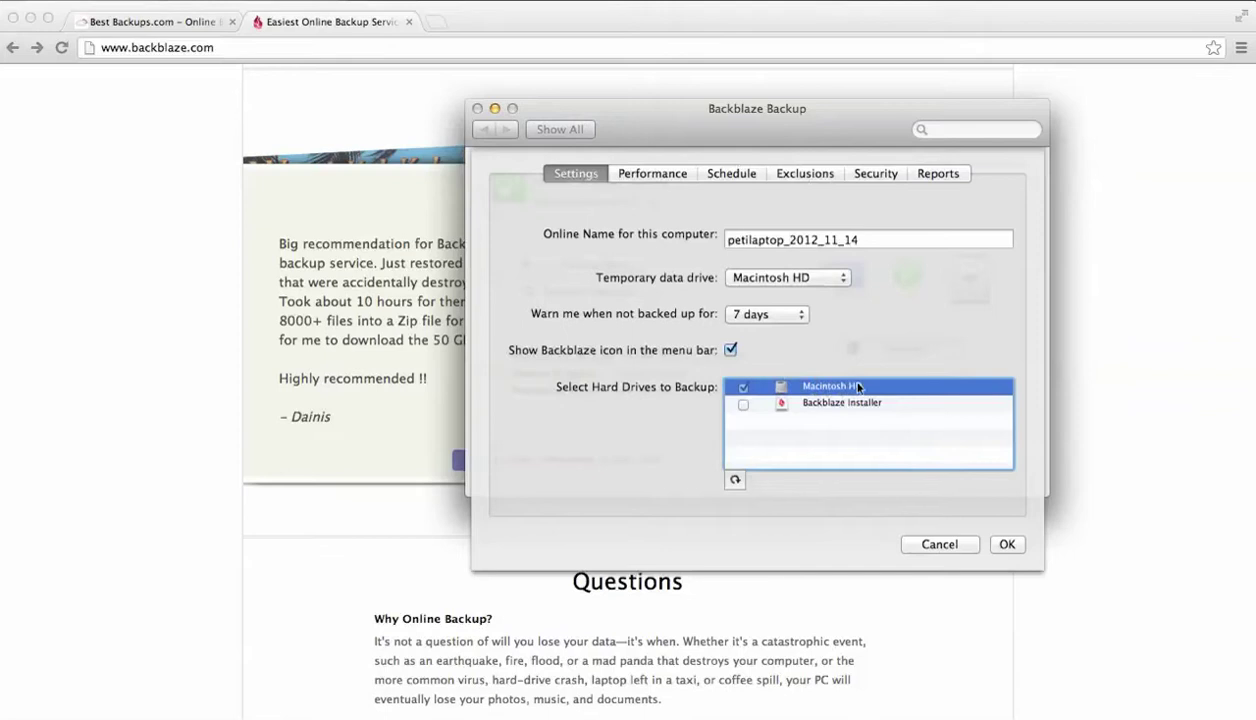
pyautogui.click(810, 176)
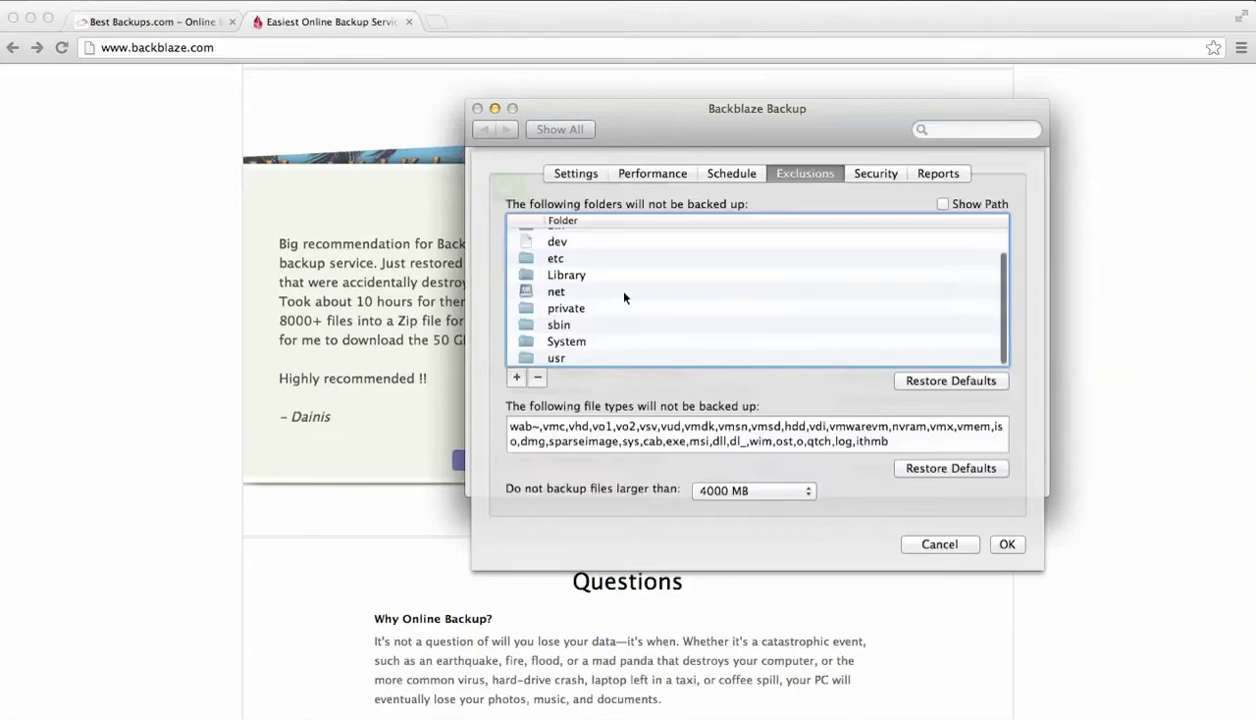
pyautogui.scroll(2, 605, 325)
pyautogui.scroll(-2, 597, 319)
pyautogui.click(870, 174)
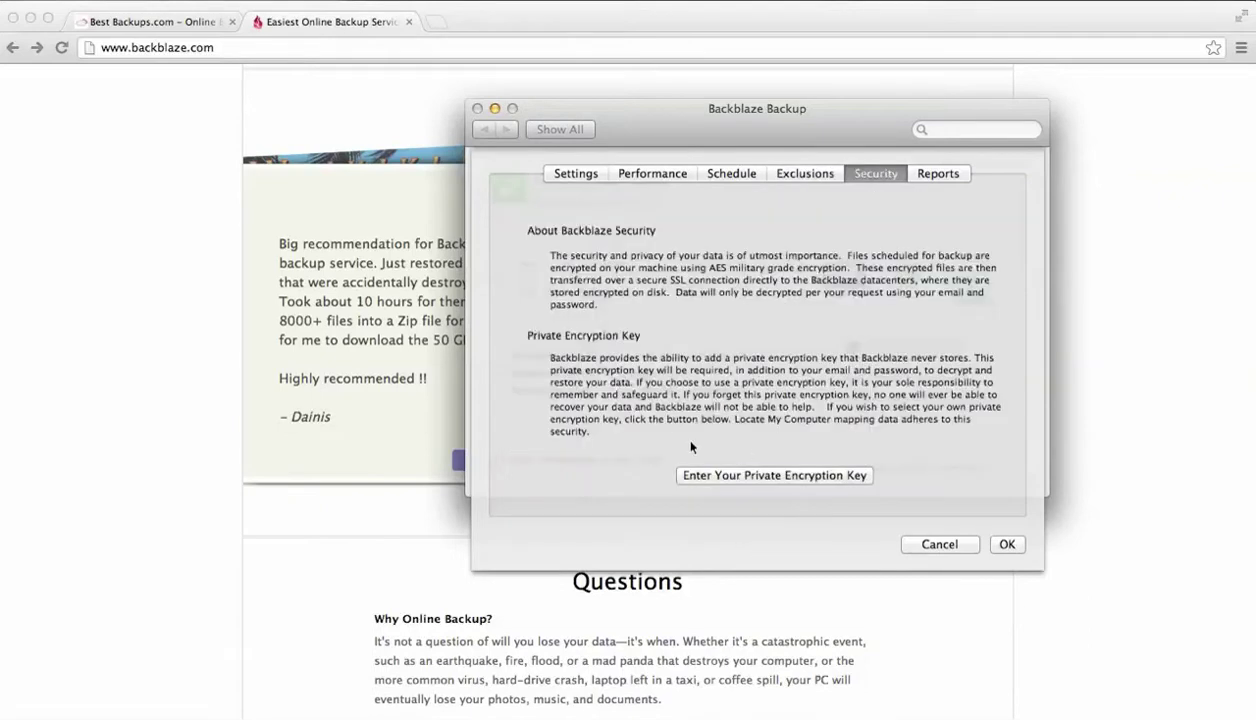
# View the Reports breakdown of backup sizes, cancel the preferences, and close the Backblaze window
pyautogui.click(941, 177)
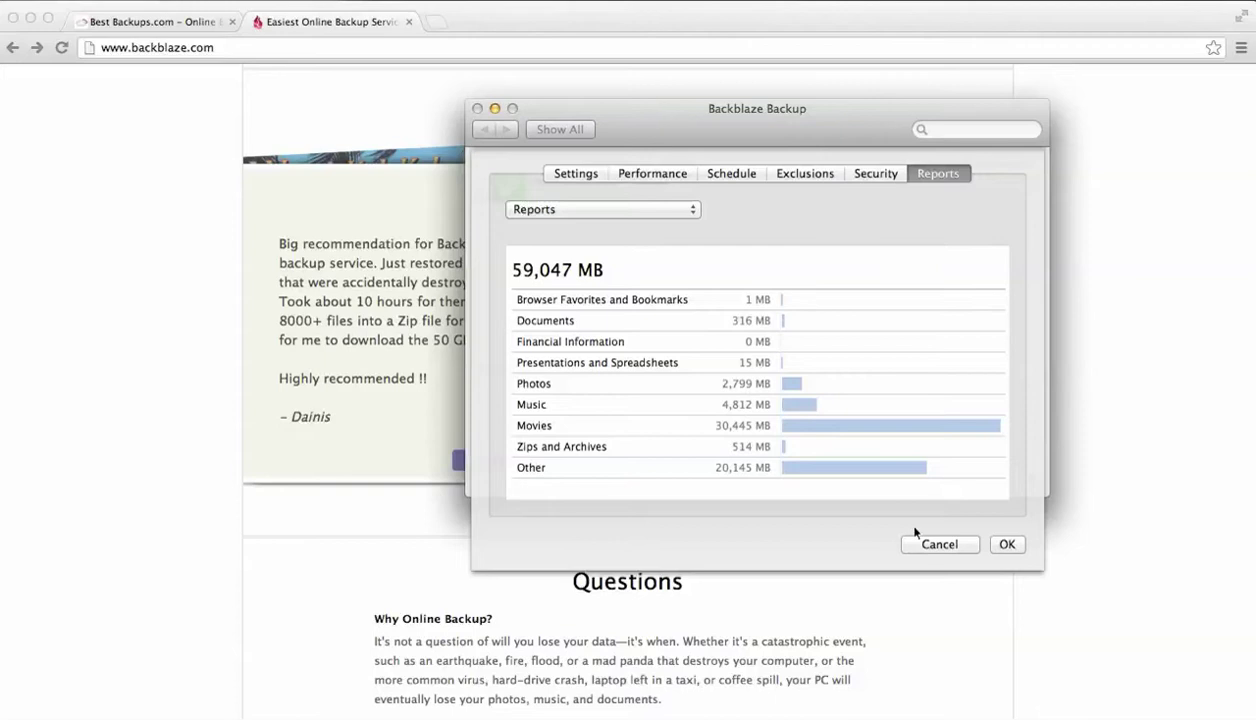
pyautogui.click(939, 544)
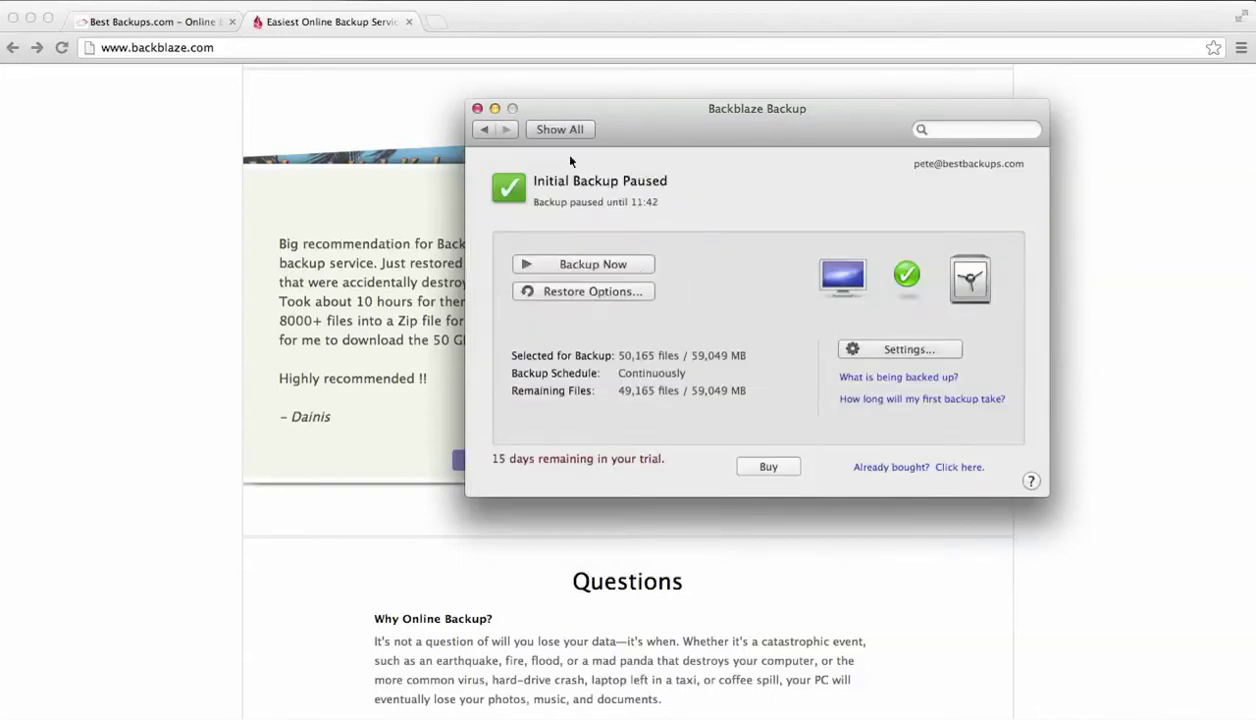
pyautogui.click(477, 108)
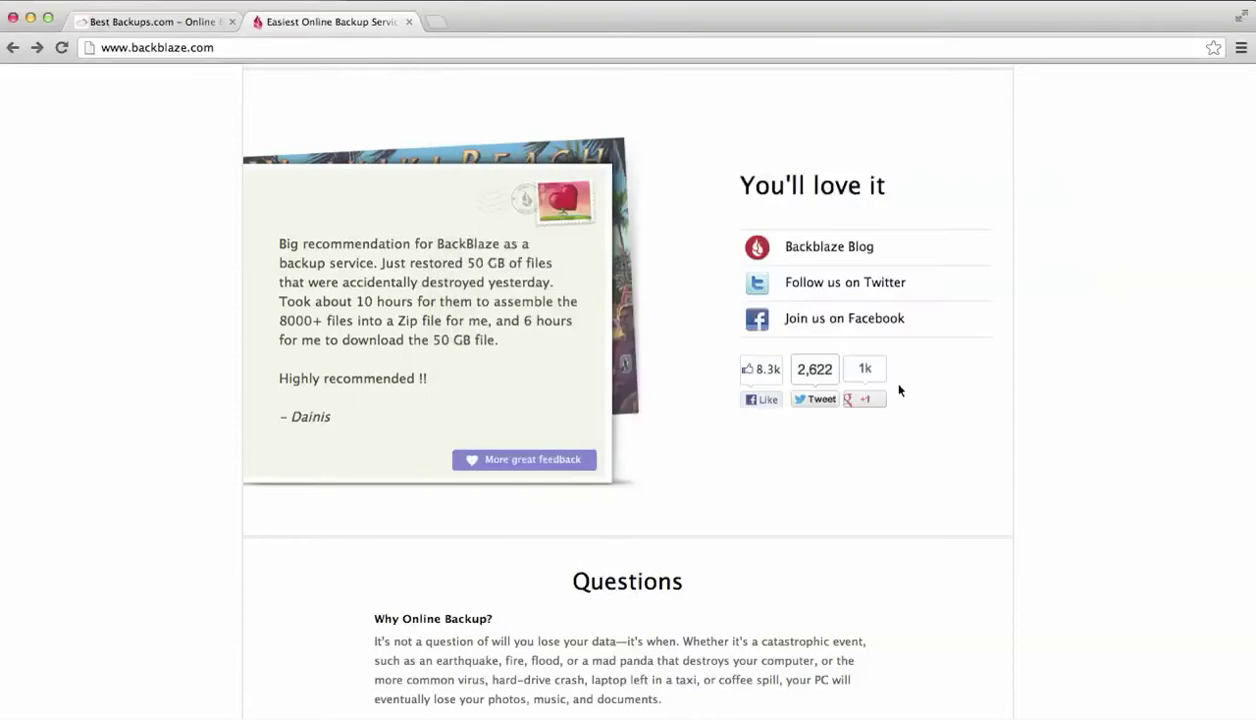
# Scroll the Backblaze homepage, then browse through the How it Works page
pyautogui.scroll(-1, 816, 493)
pyautogui.scroll(-10, 816, 493)
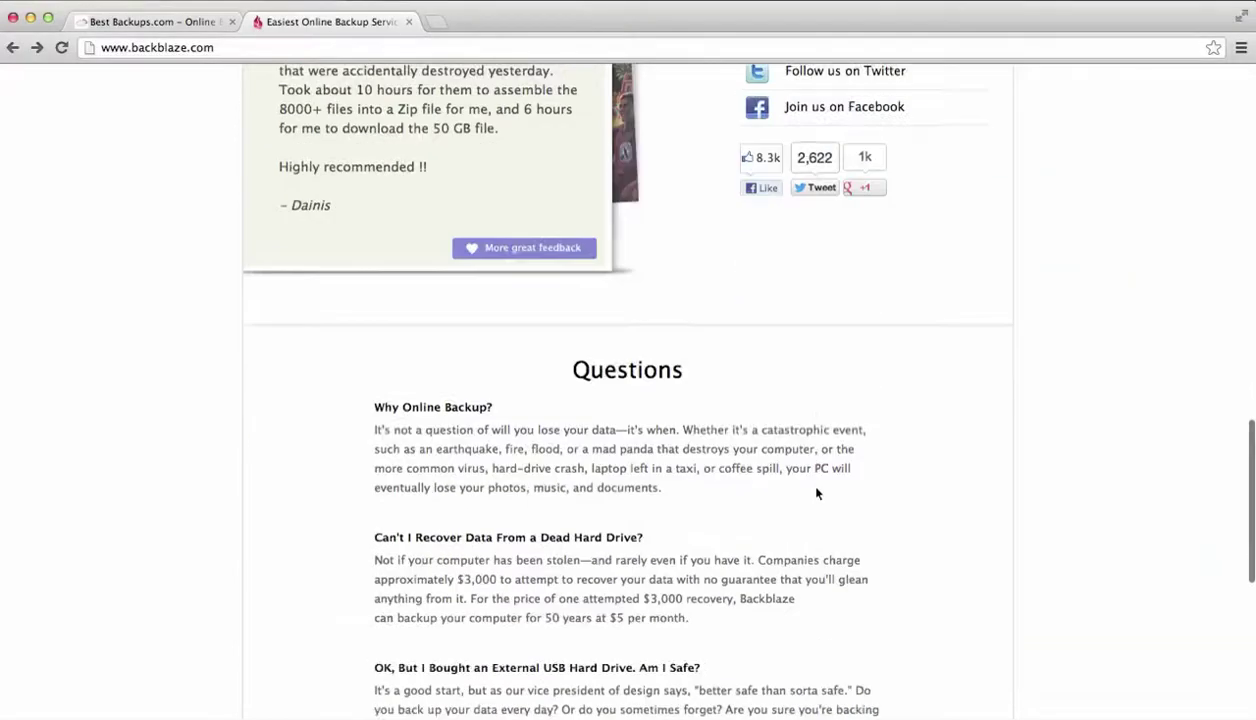
pyautogui.scroll(15, 816, 493)
pyautogui.scroll(15, 816, 493)
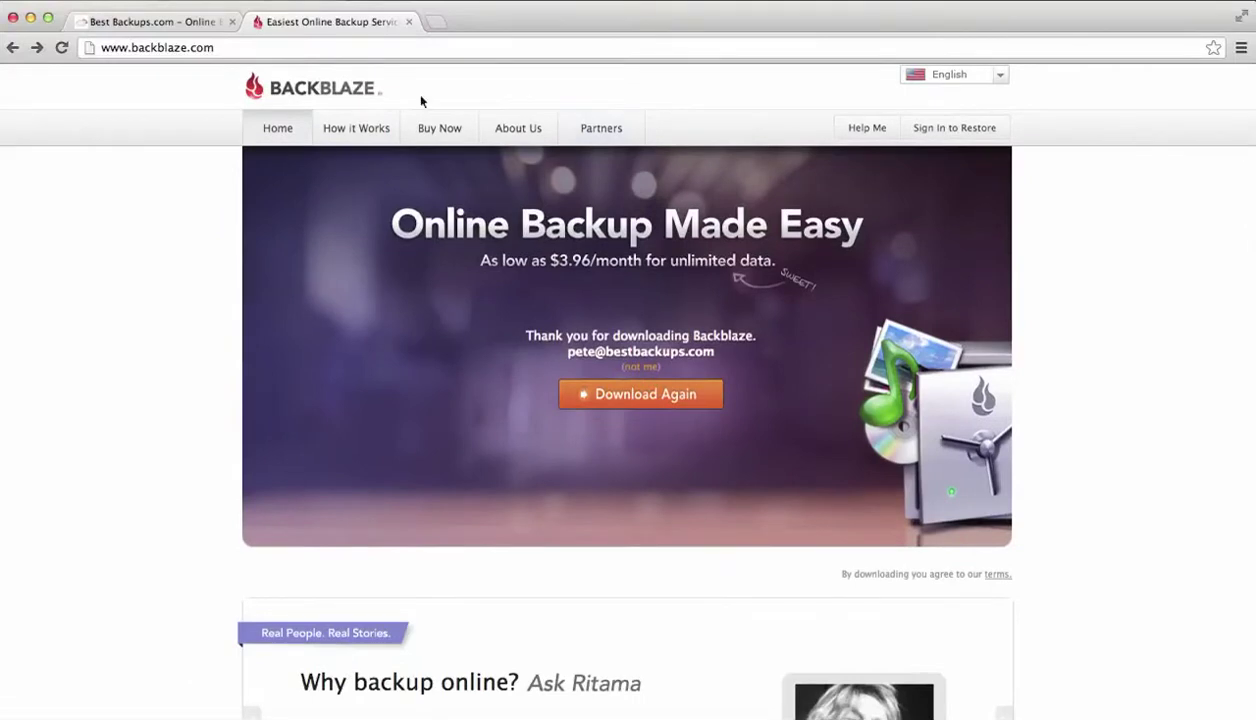
pyautogui.click(368, 124)
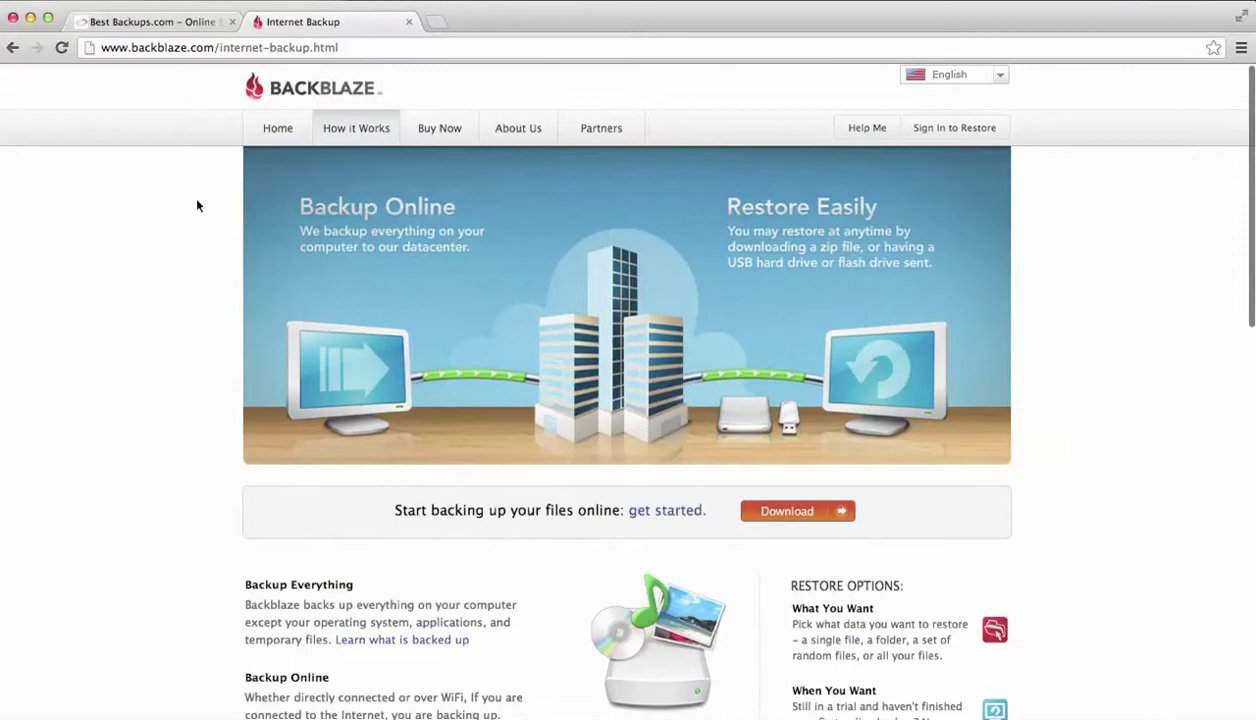
pyautogui.scroll(-10, 148, 400)
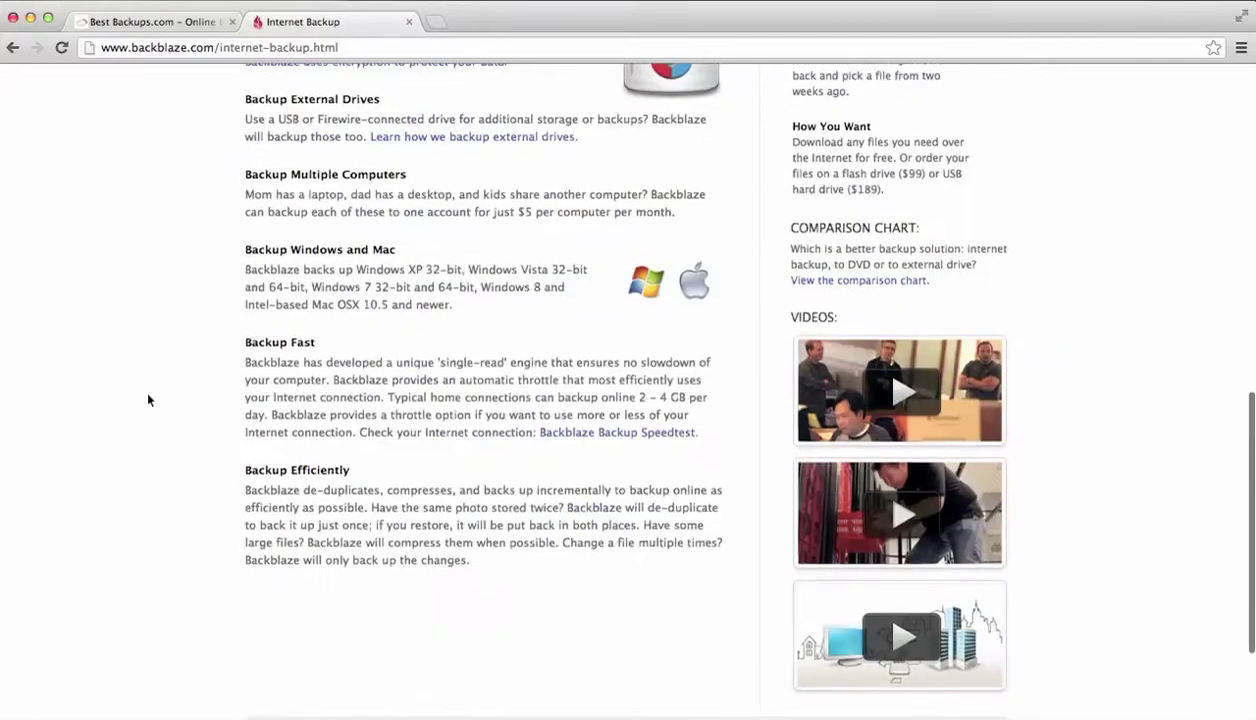
pyautogui.scroll(-2, 148, 400)
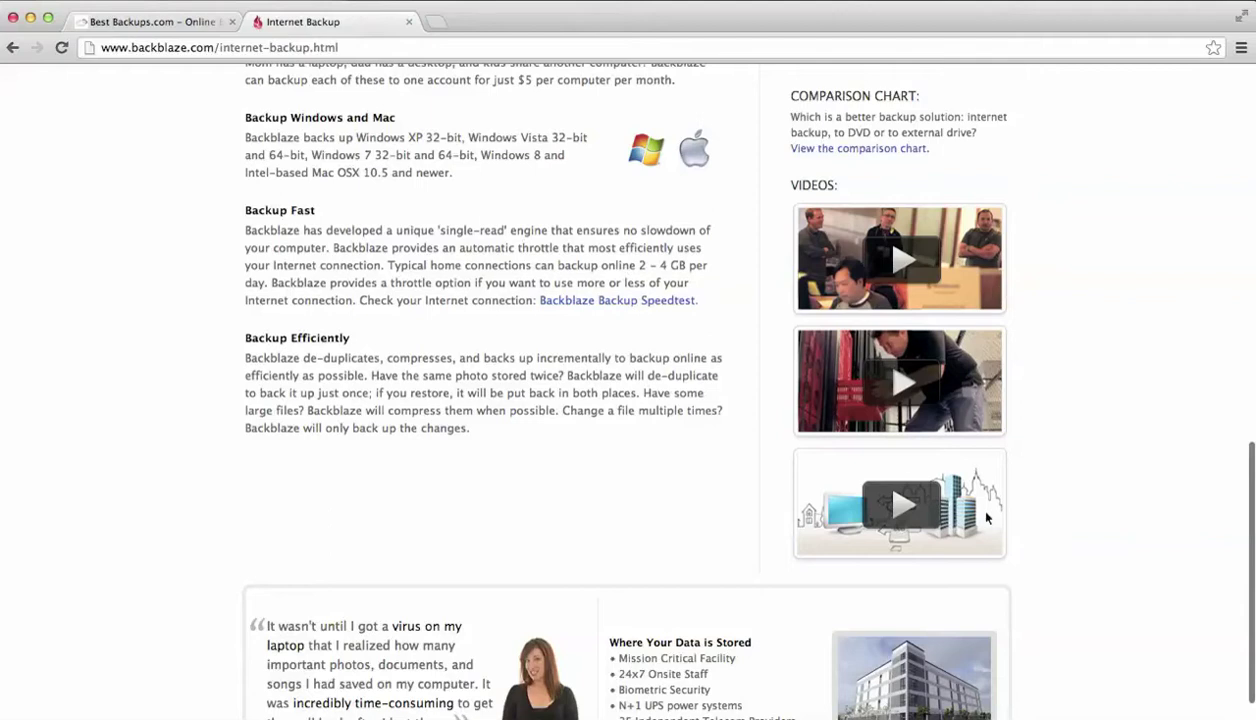
pyautogui.scroll(-2, 985, 515)
pyautogui.scroll(1, 985, 517)
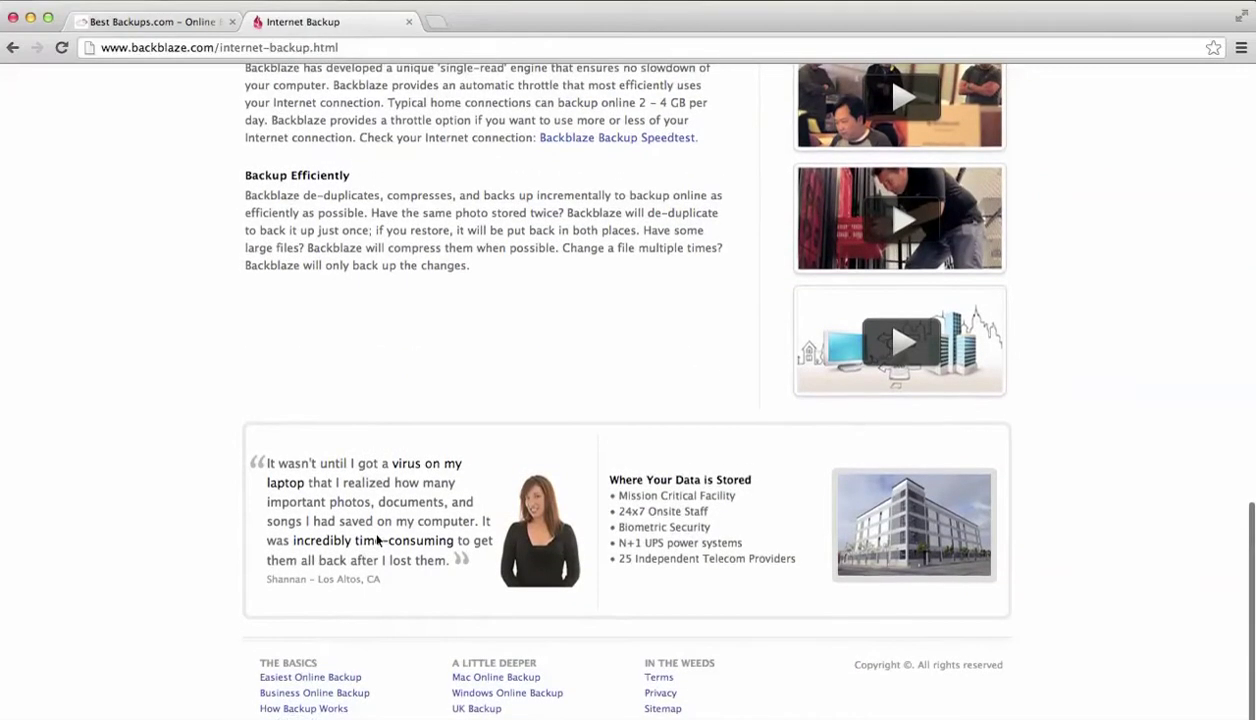
pyautogui.scroll(15, 437, 345)
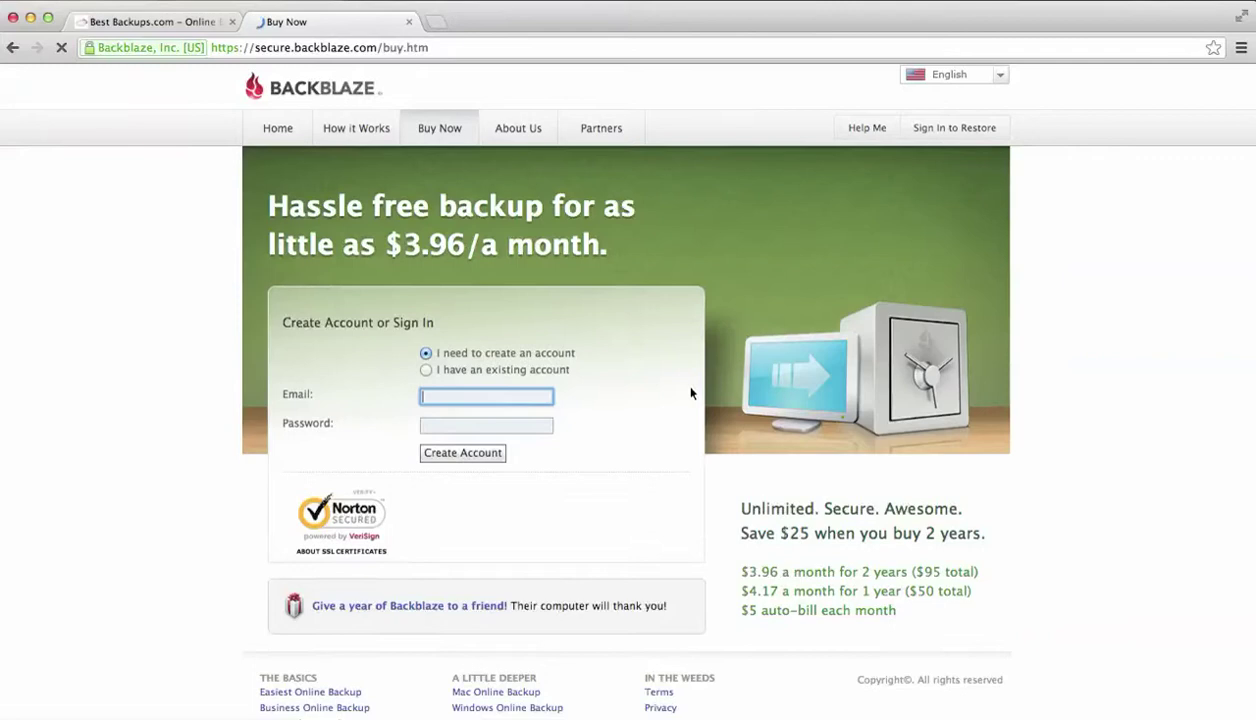
# Highlight the 2-year promo price and 1-year pricing lines on the Buy Now page
pyautogui.scroll(-1, 690, 393)
pyautogui.scroll(1, 690, 393)
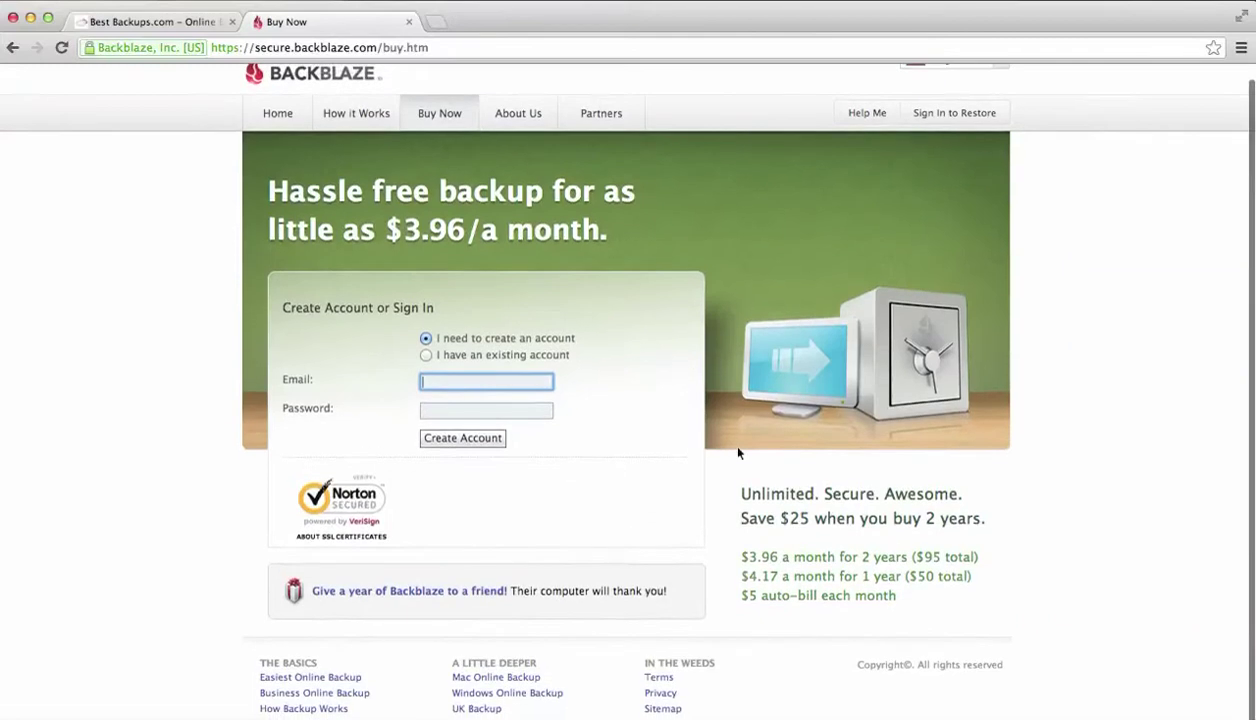
pyautogui.moveTo(741, 561); pyautogui.dragTo(976, 555)
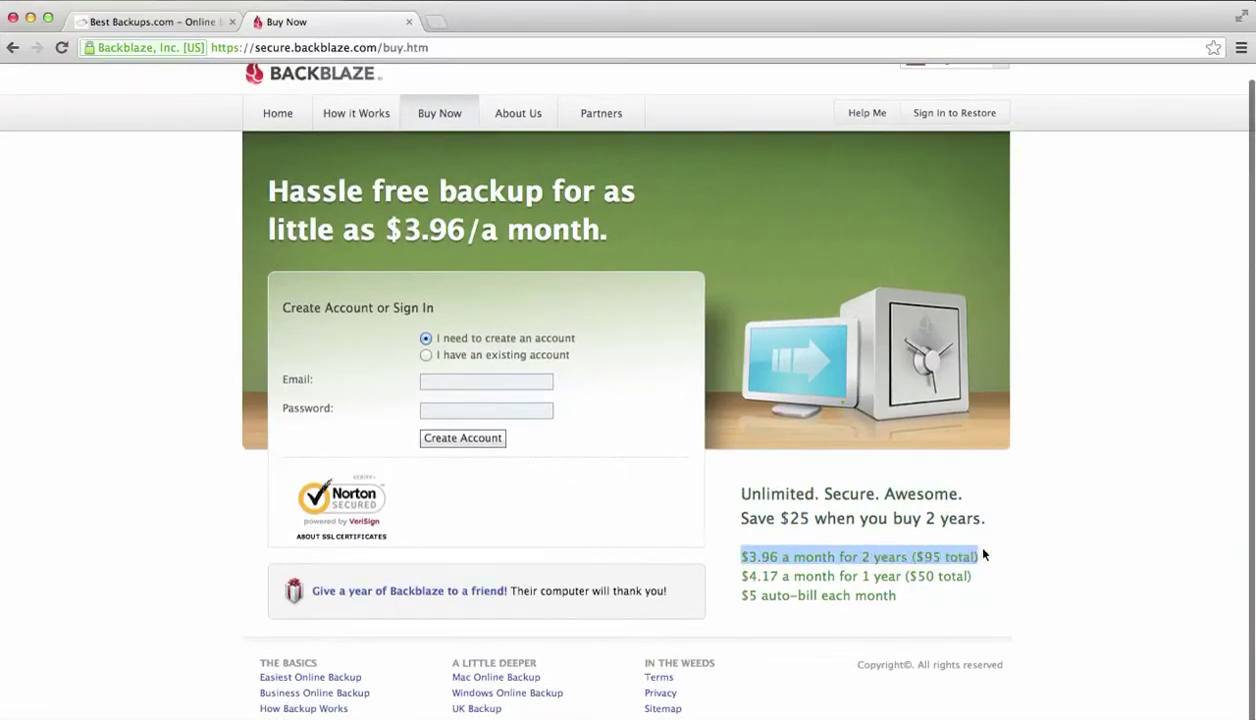
pyautogui.click(983, 554)
pyautogui.moveTo(741, 494); pyautogui.dragTo(976, 537)
pyautogui.click(996, 554)
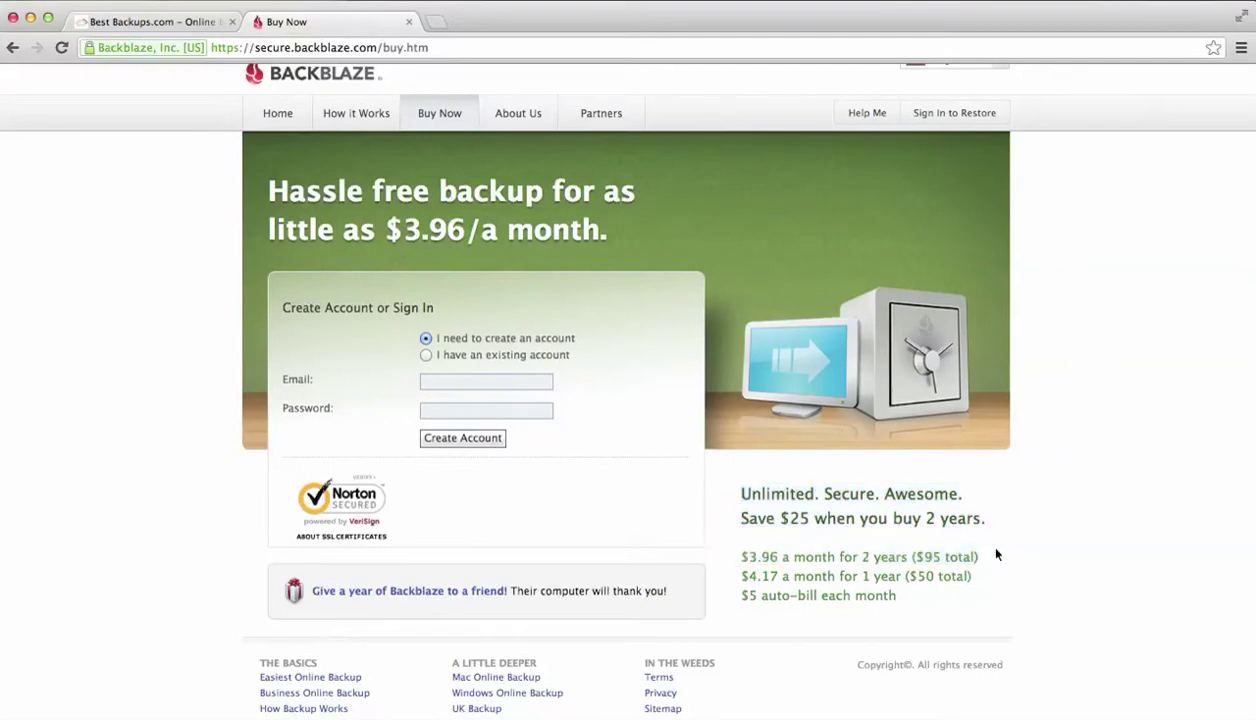
pyautogui.moveTo(741, 574); pyautogui.dragTo(960, 574)
pyautogui.click(950, 574)
# Highlight the $5 monthly auto-bill line, then go to the About Us page
pyautogui.moveTo(733, 590); pyautogui.dragTo(745, 493)
pyautogui.click(945, 607)
pyautogui.click(740, 489)
pyautogui.scroll(-2, 342, 506)
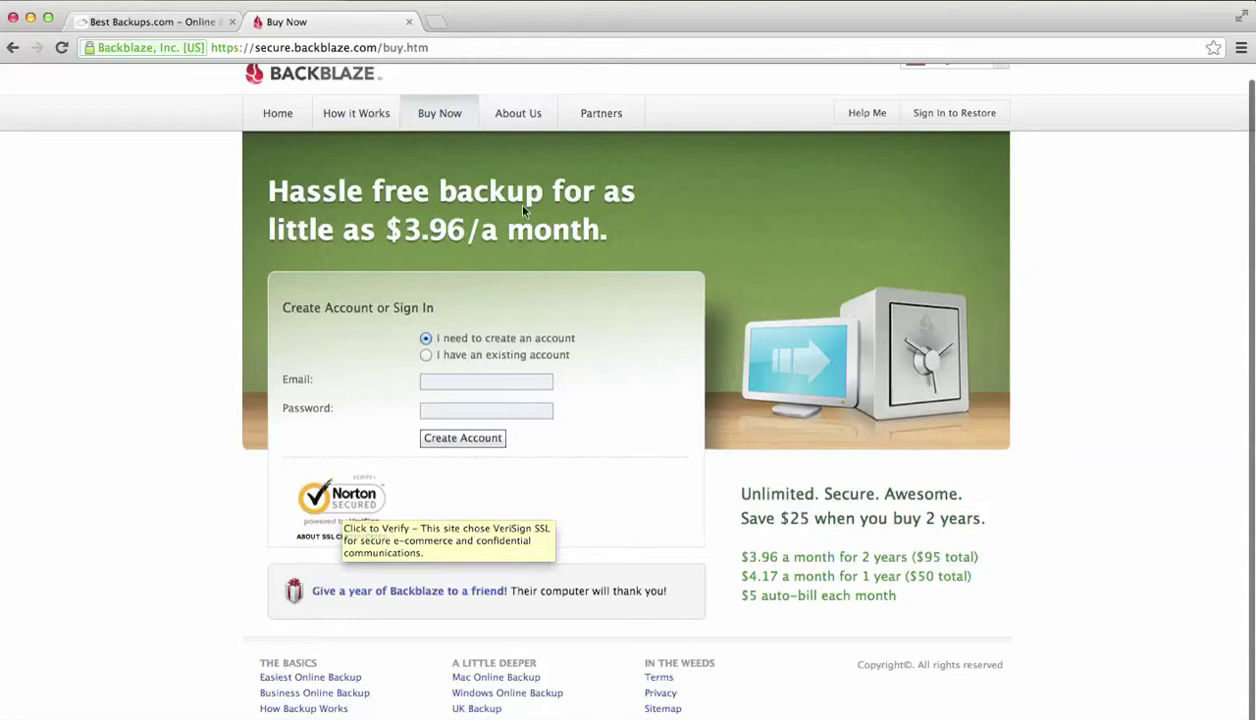
pyautogui.click(516, 114)
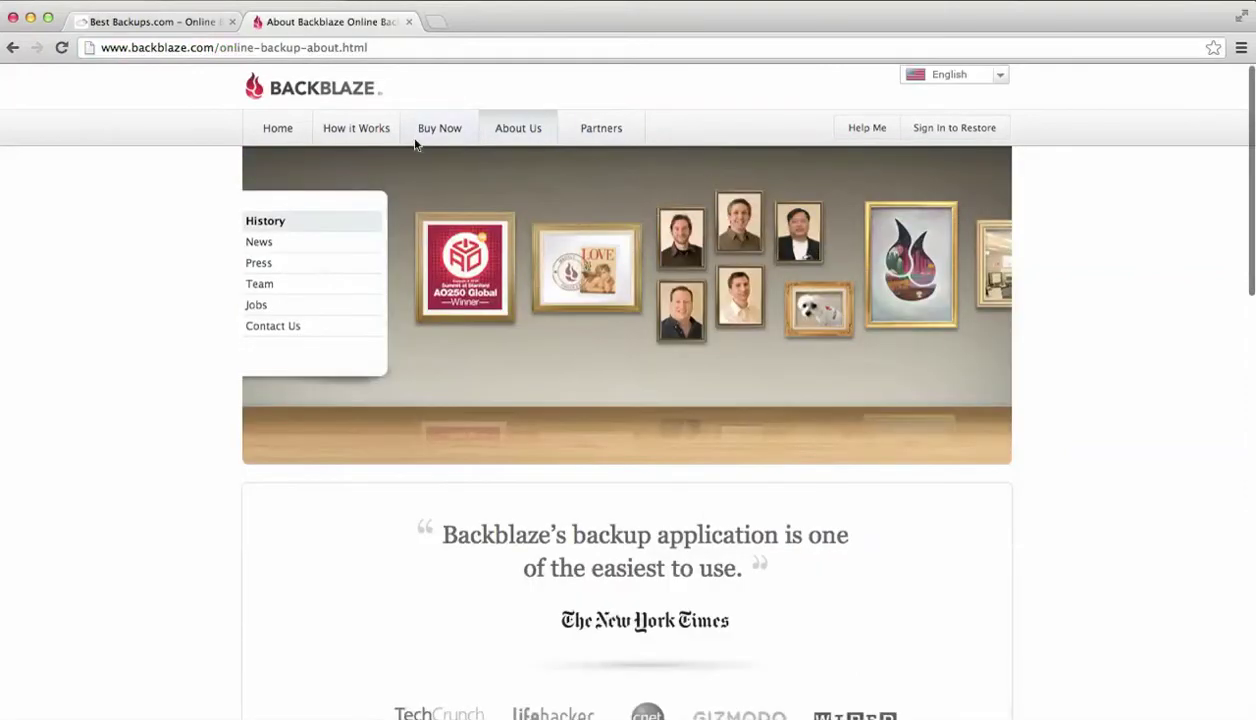
# Skim the About Us page, then go to the 'Backblaze Buzz' press page
pyautogui.scroll(-5, 519, 435)
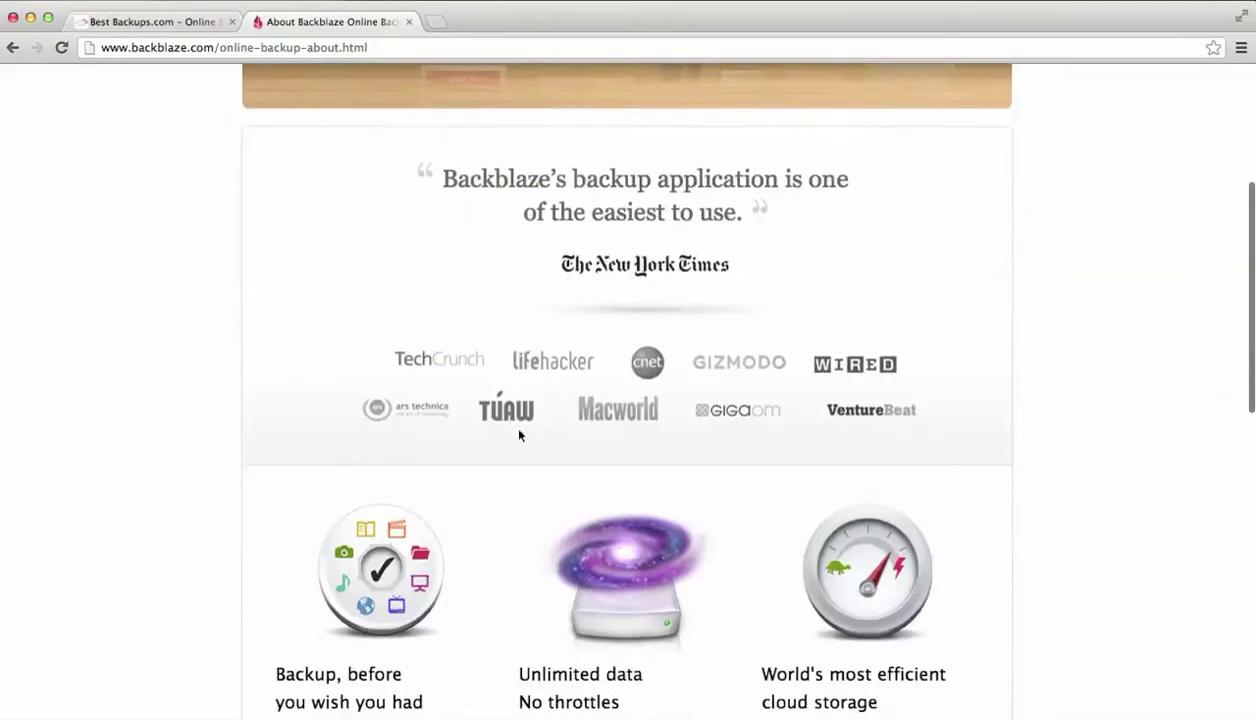
pyautogui.scroll(-9, 519, 435)
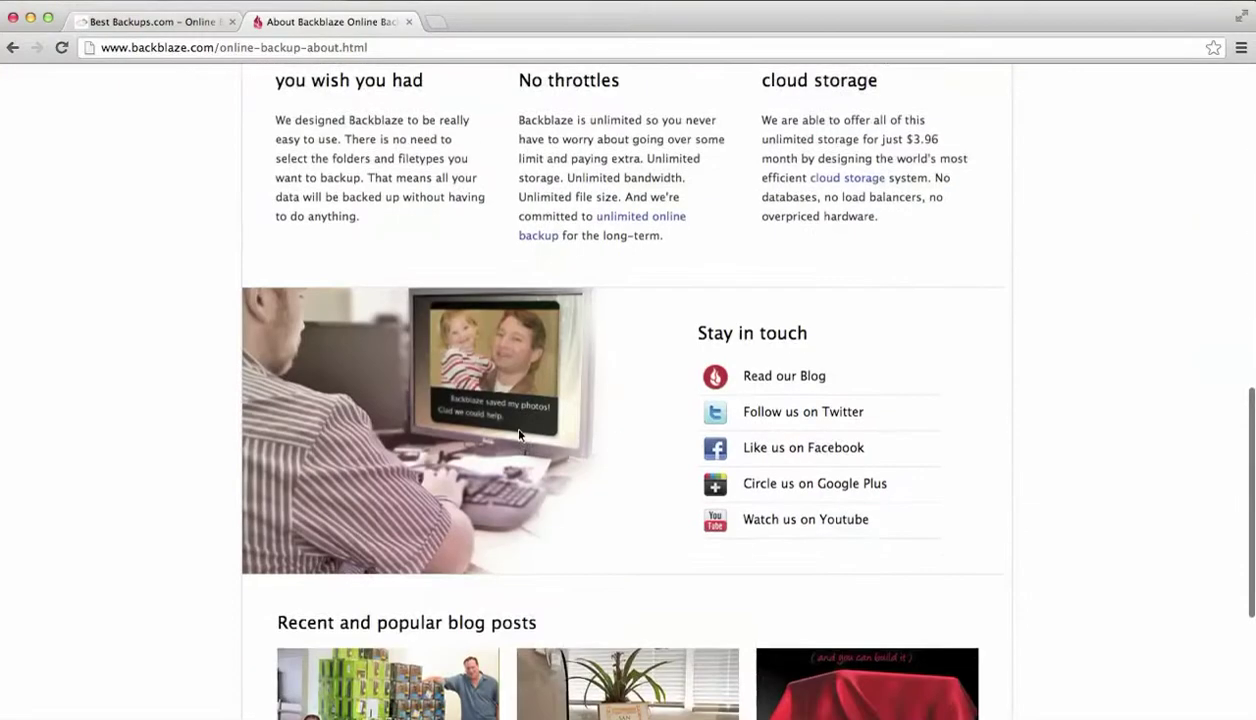
pyautogui.scroll(-6, 519, 435)
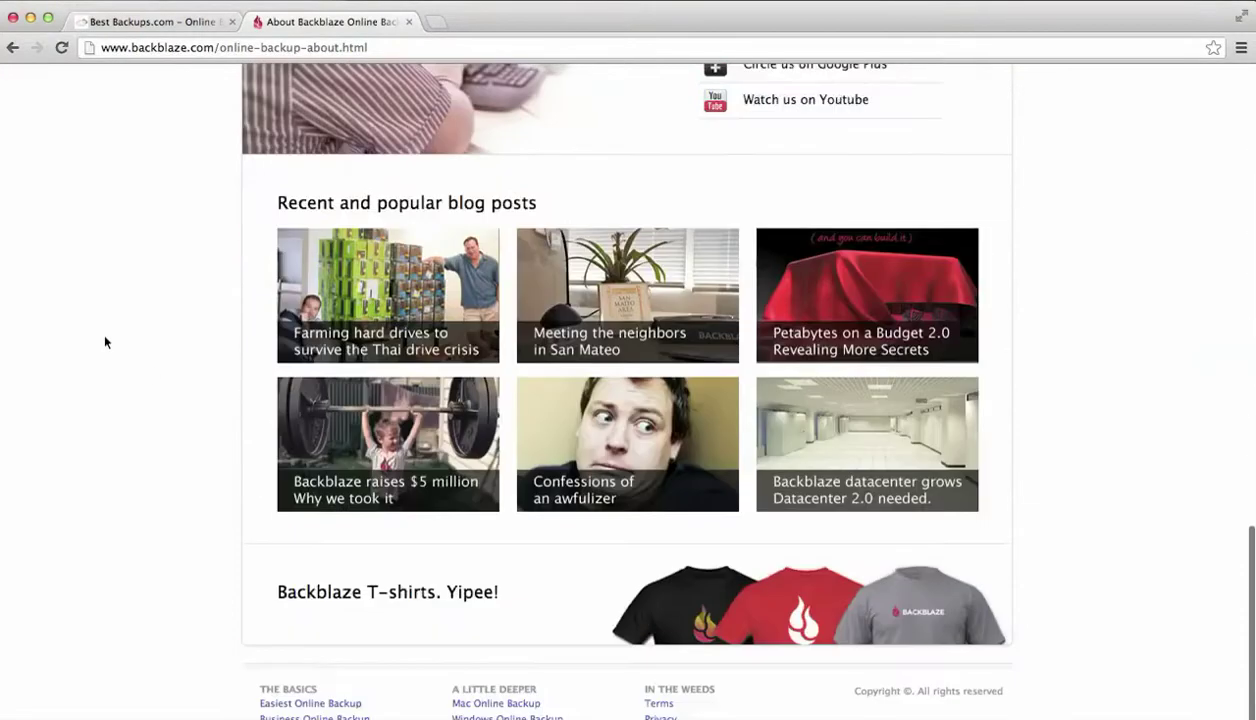
pyautogui.scroll(20, 104, 342)
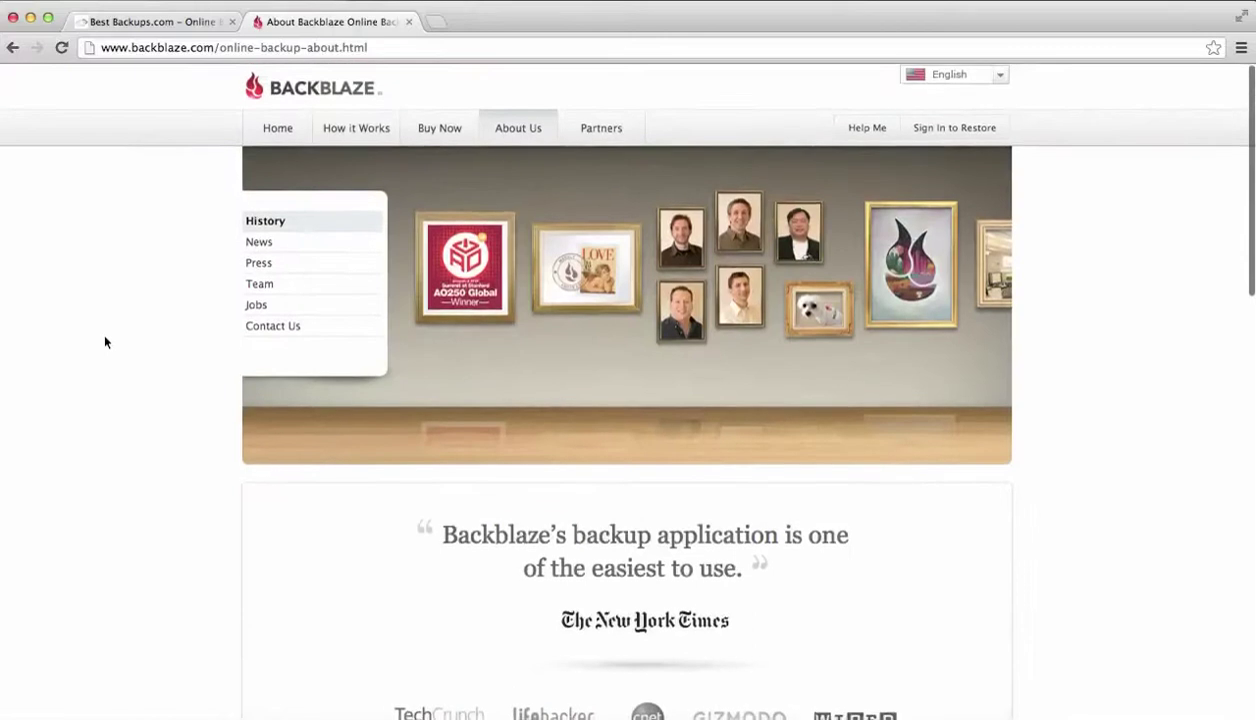
pyautogui.scroll(-15, 104, 342)
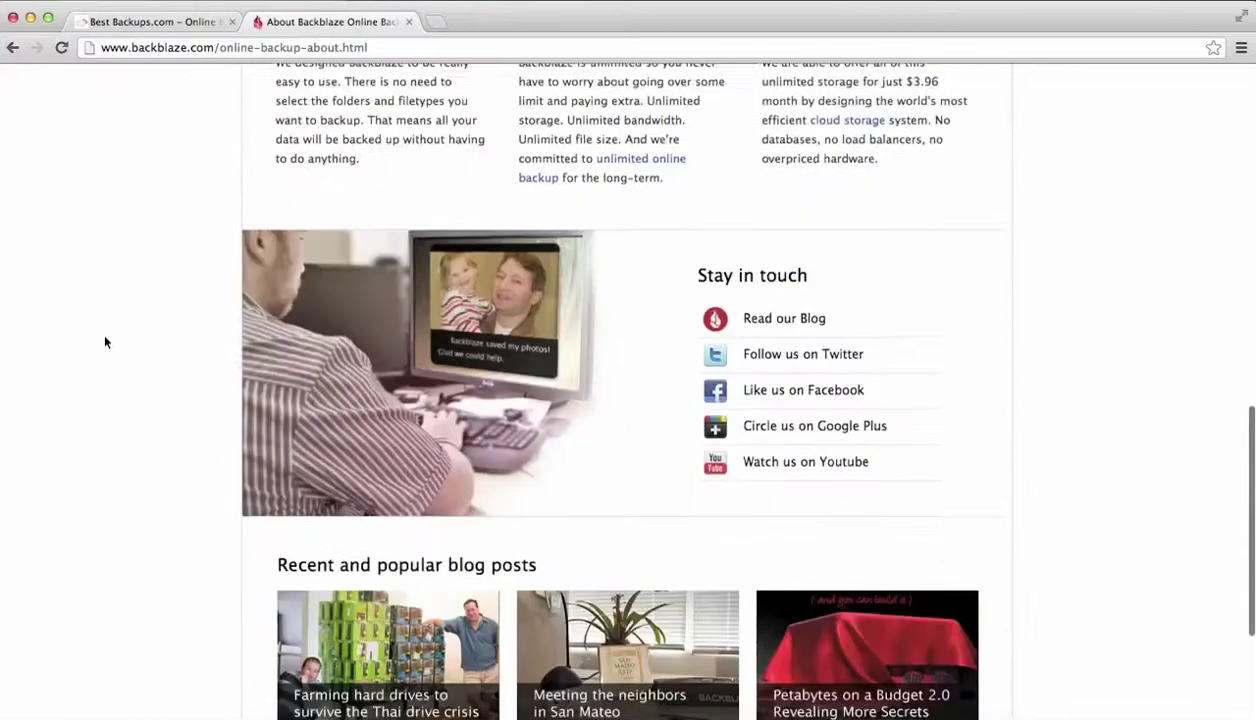
pyautogui.scroll(-5, 104, 342)
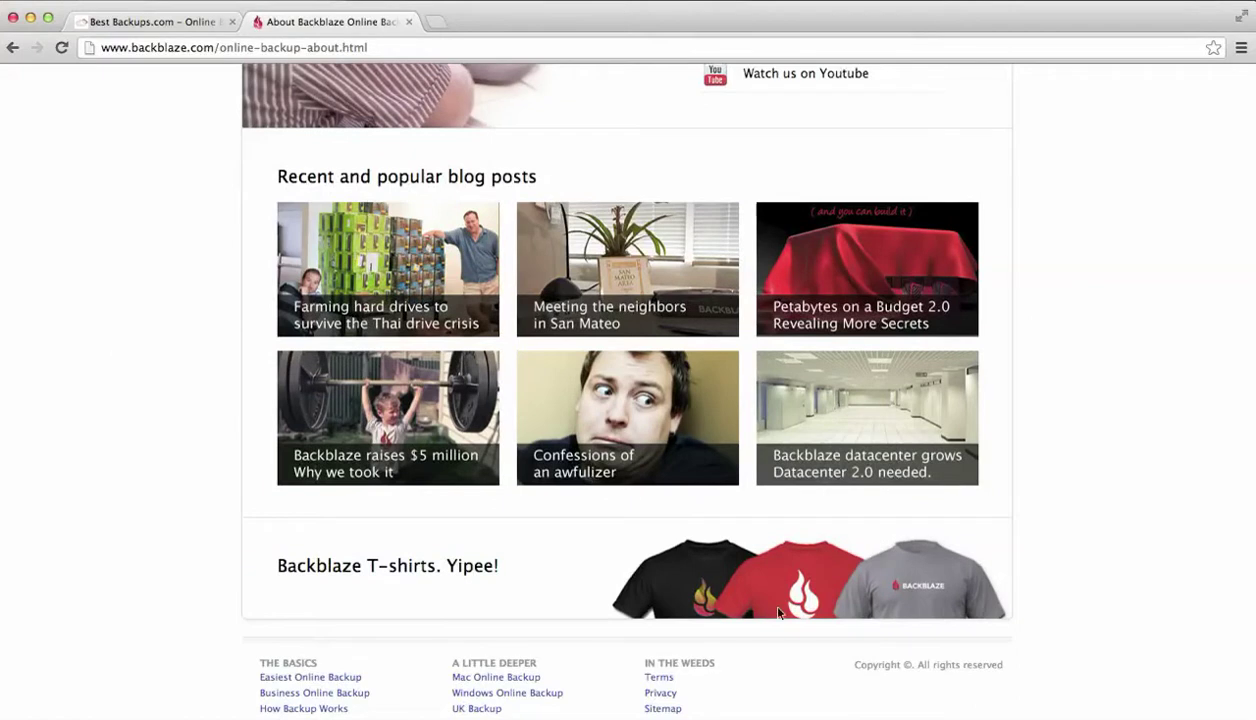
pyautogui.scroll(10, 1050, 470)
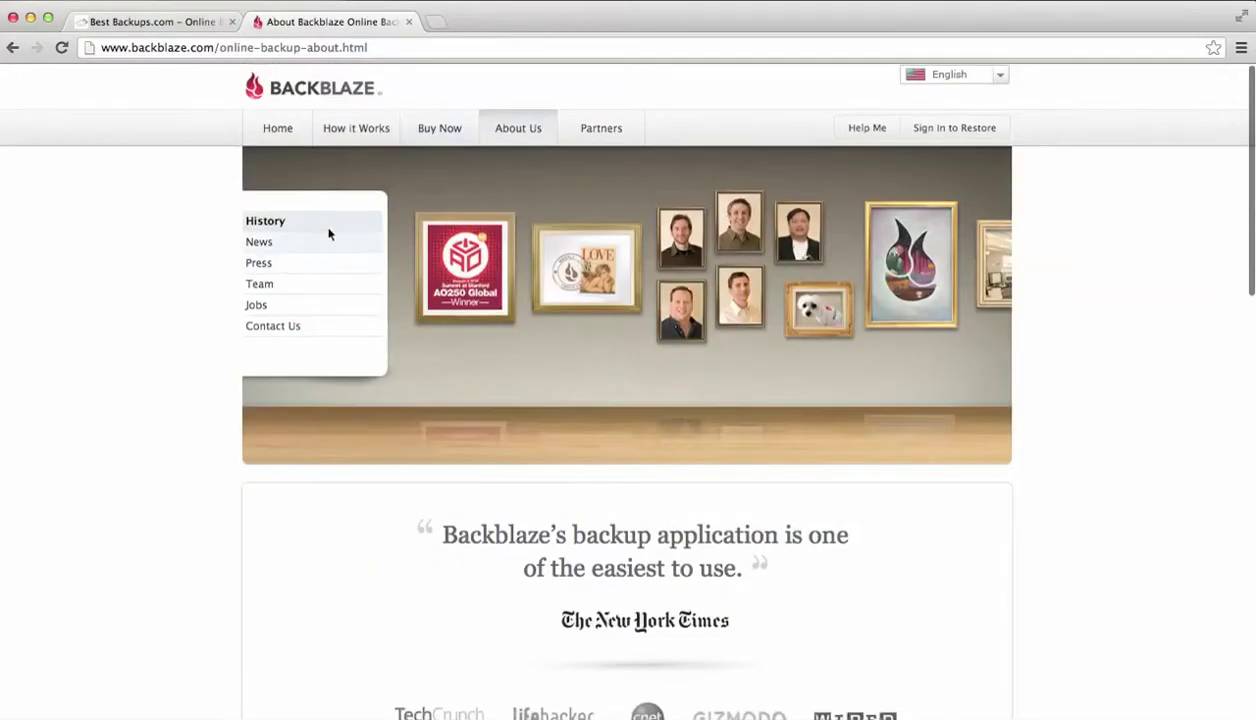
pyautogui.click(259, 265)
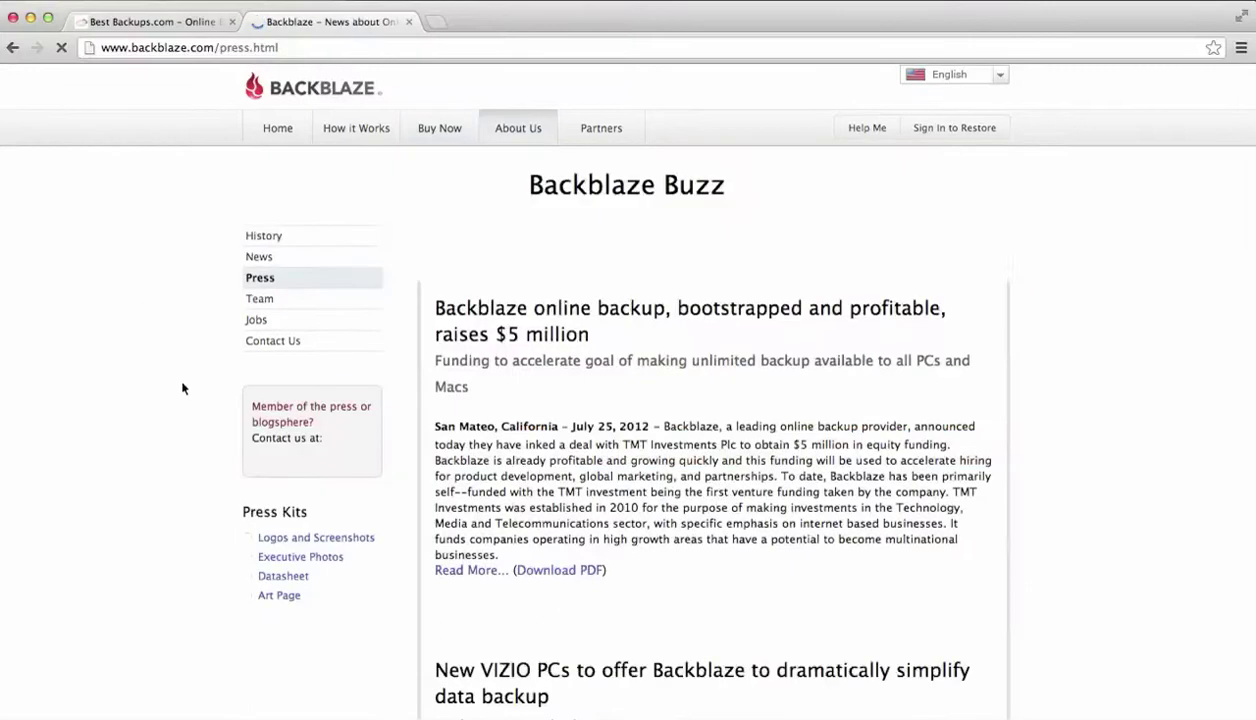
# Skim the 'Backblaze Buzz' press page and return to the Backblaze home page
pyautogui.scroll(-3, 225, 408)
pyautogui.scroll(-15, 225, 408)
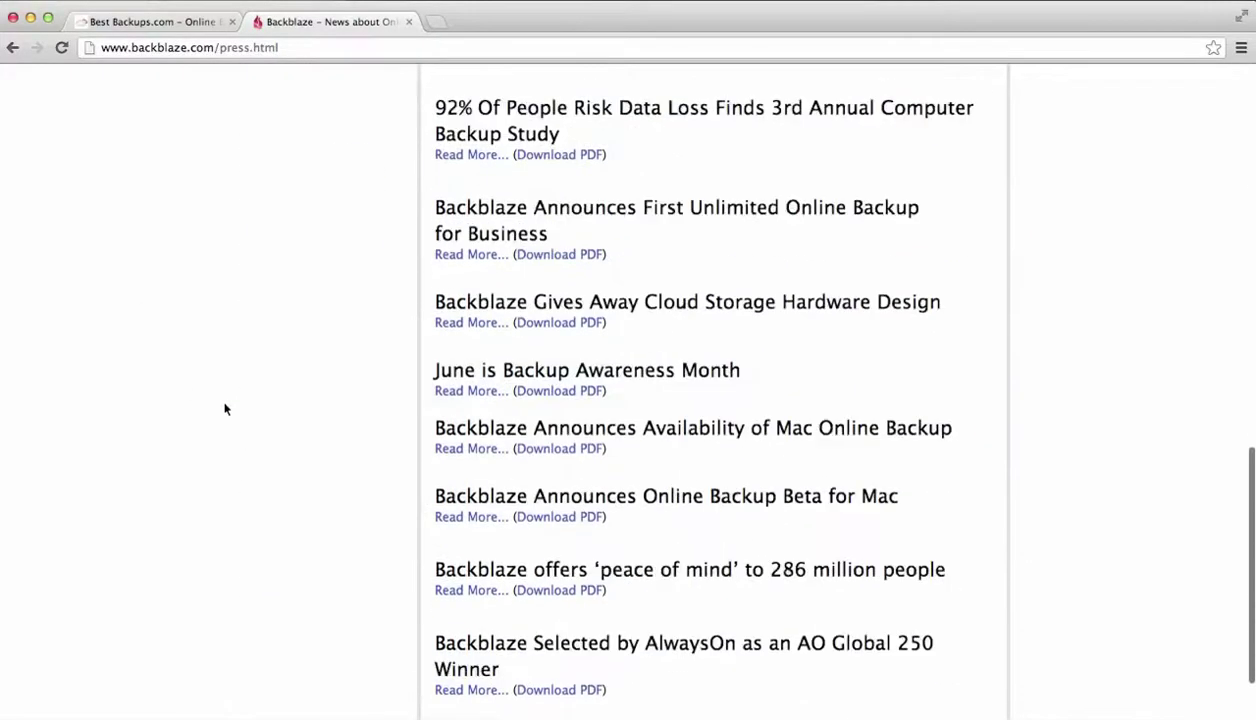
pyautogui.scroll(20, 225, 408)
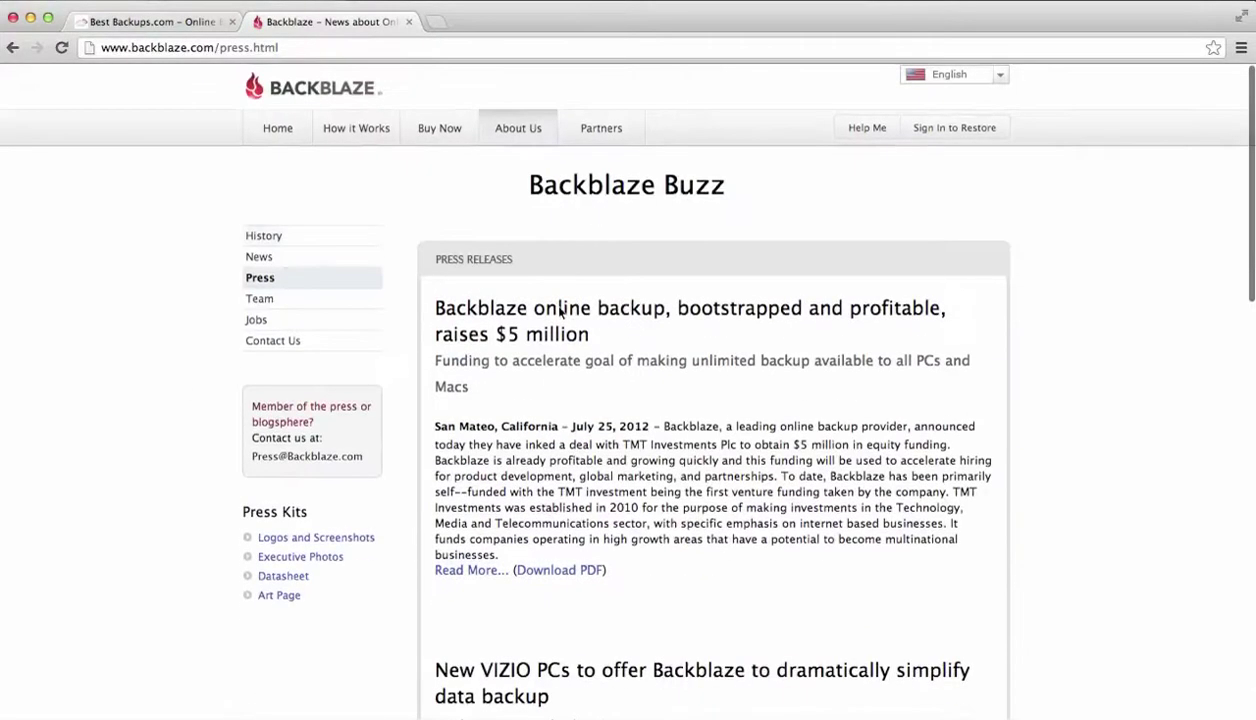
pyautogui.click(288, 124)
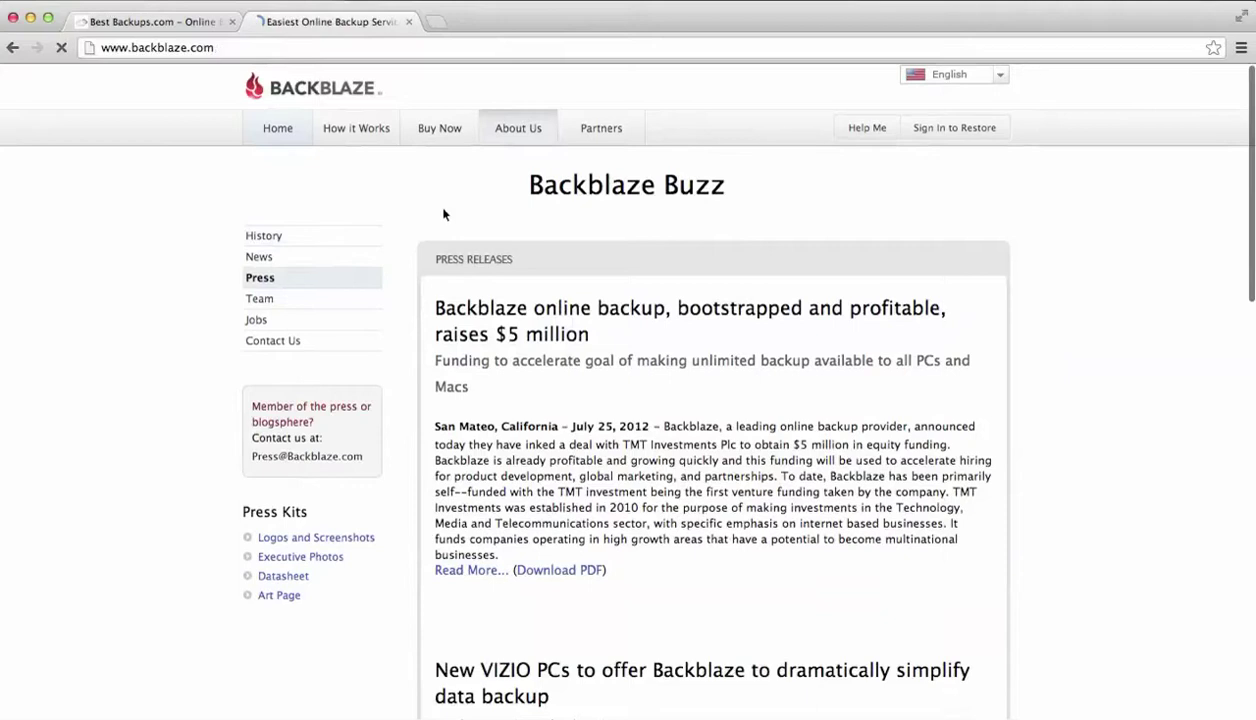
# Scroll through the 'Online Backup Made Easy' home page and back to the top
pyautogui.scroll(-5, 677, 410)
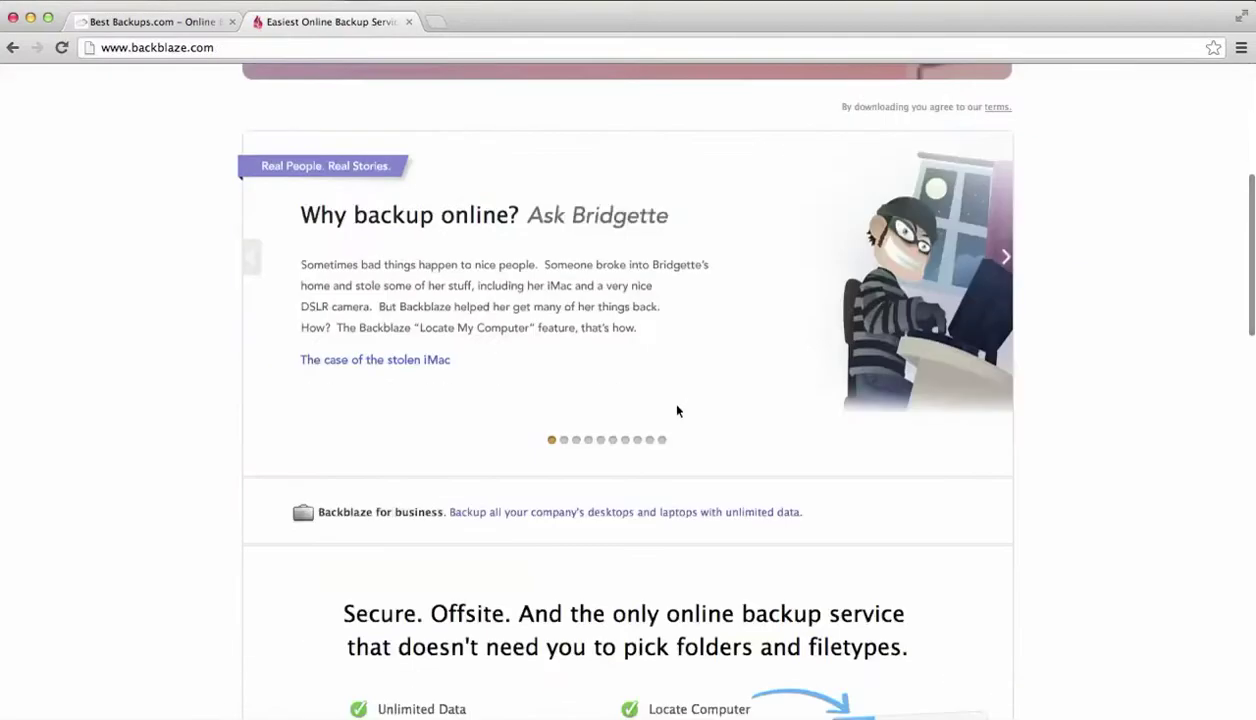
pyautogui.scroll(-8, 677, 410)
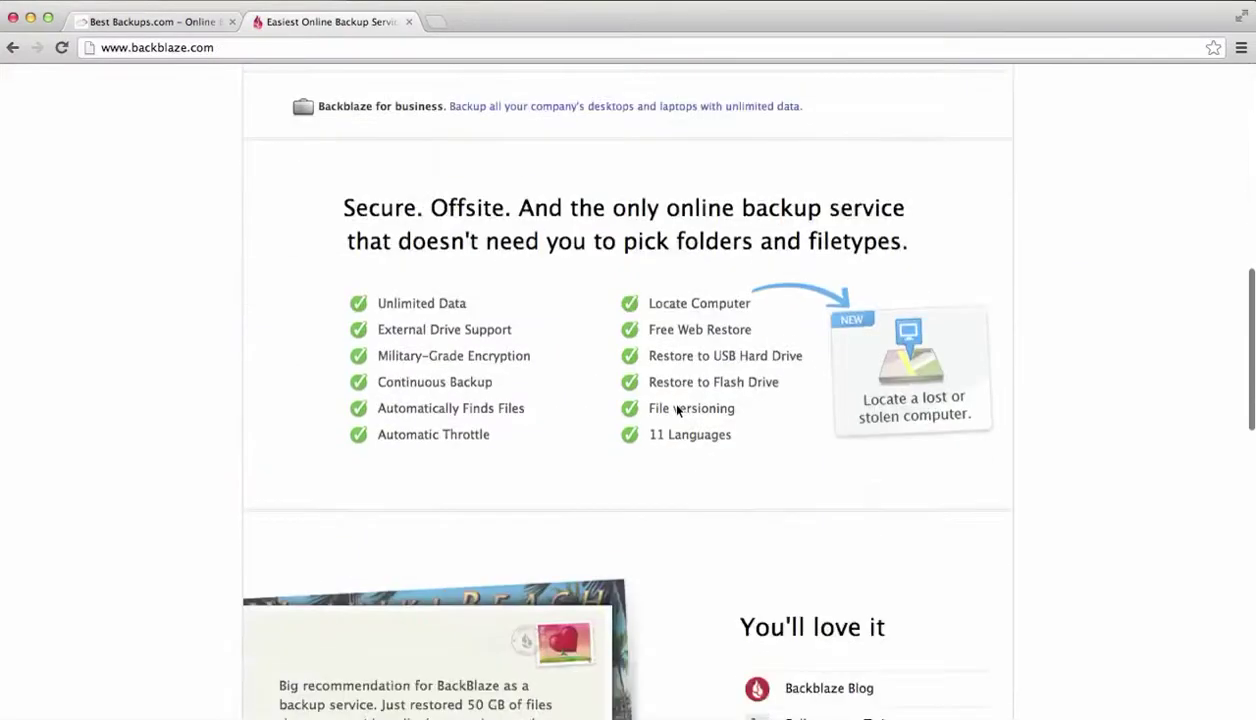
pyautogui.scroll(-11, 677, 410)
pyautogui.scroll(16, 677, 410)
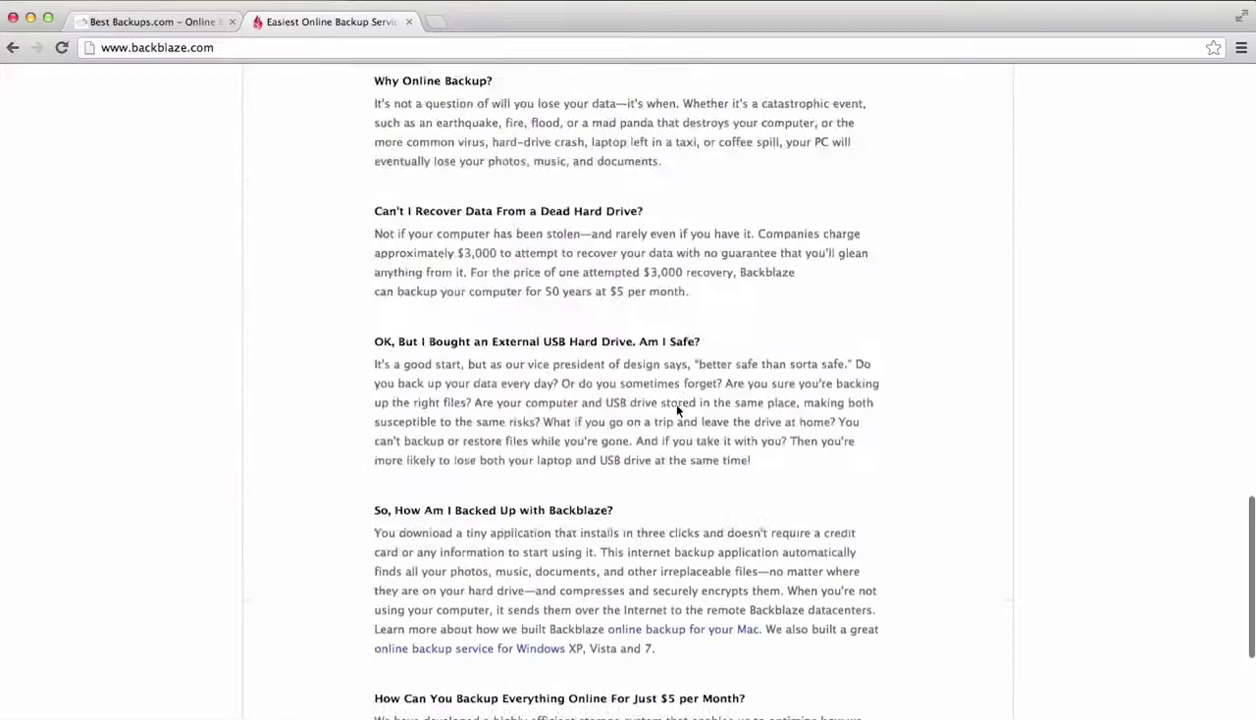
pyautogui.scroll(8, 677, 410)
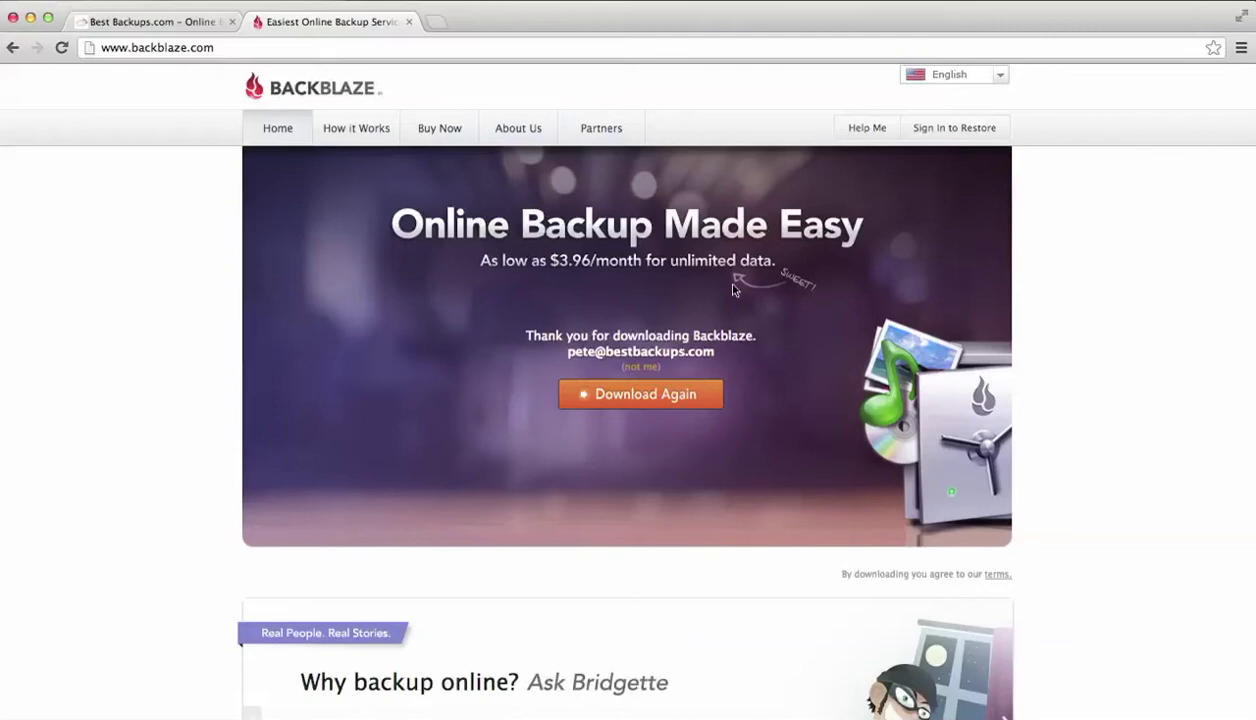
pyautogui.scroll(-3, 733, 289)
pyautogui.scroll(3, 733, 289)
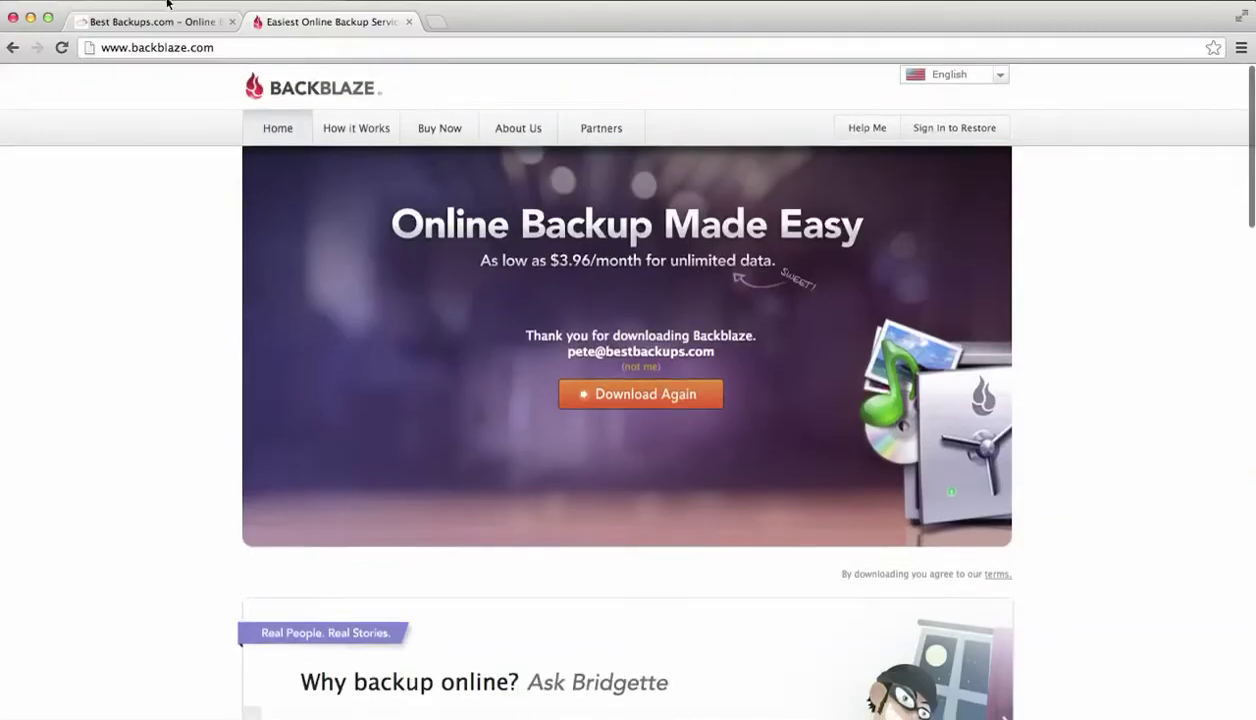
# Switch to the Best Backups site and open its Backblaze review
pyautogui.click(160, 21)
pyautogui.scroll(3, 138, 190)
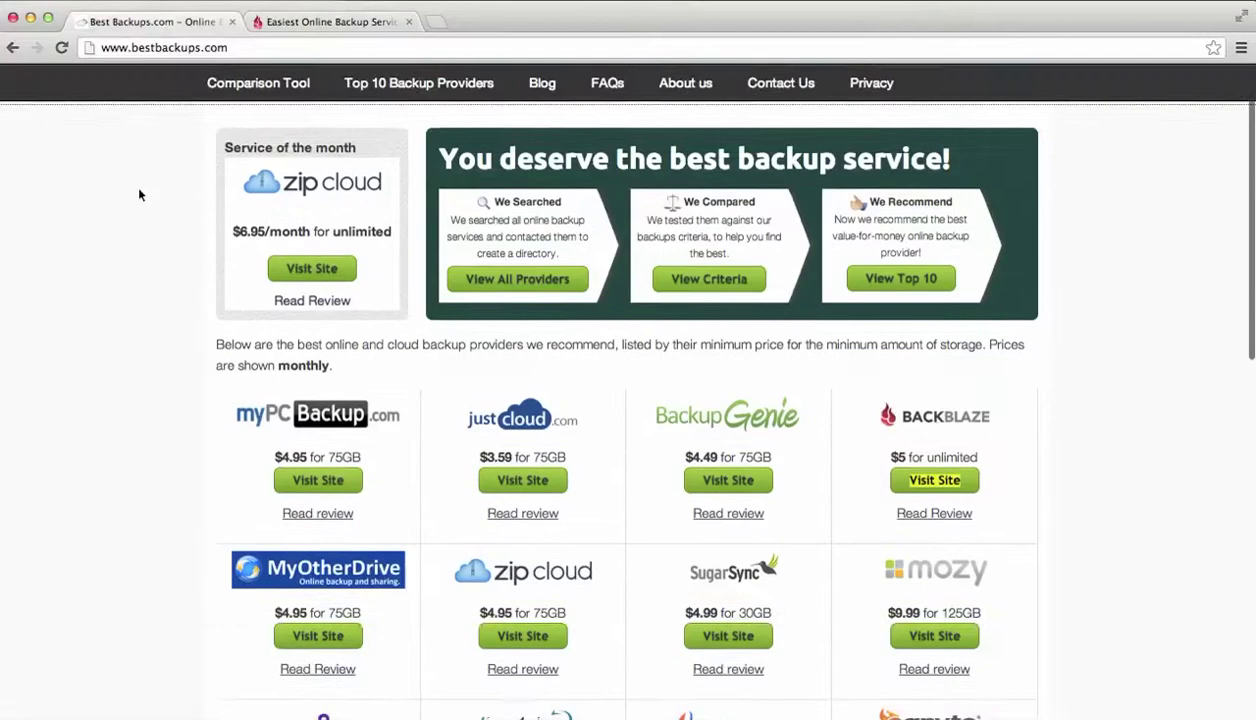
pyautogui.scroll(2, 140, 194)
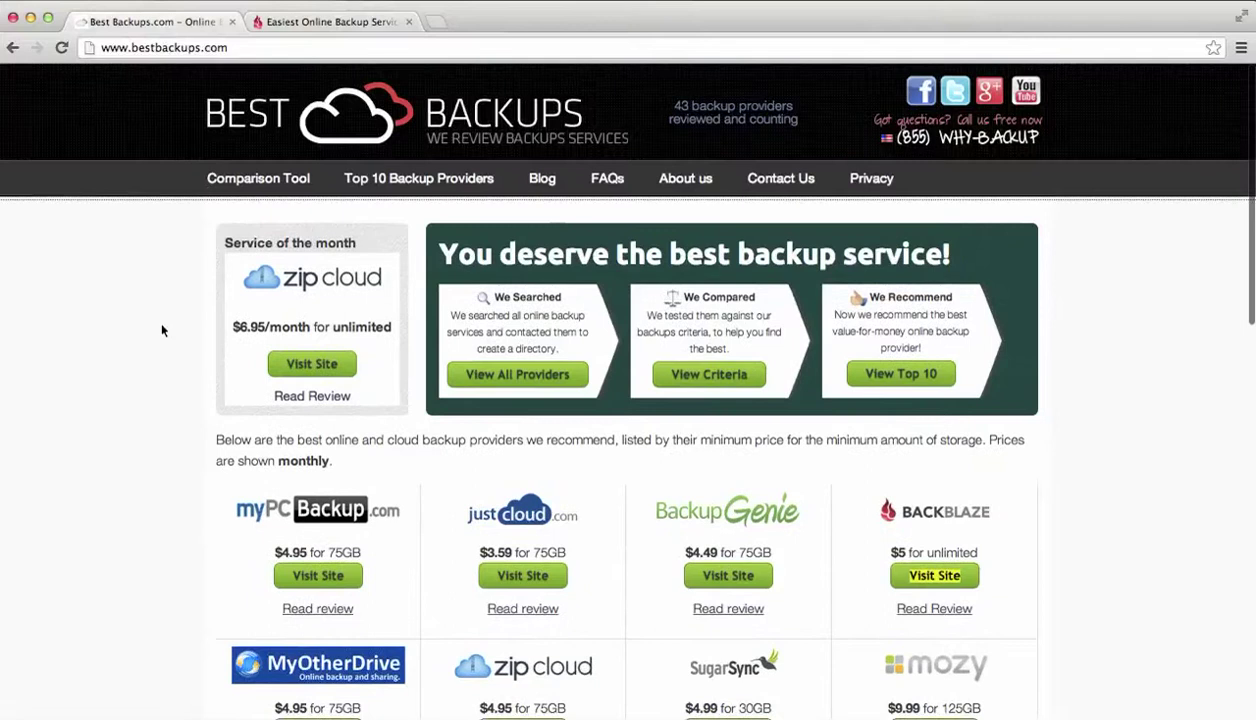
pyautogui.scroll(-2, 162, 330)
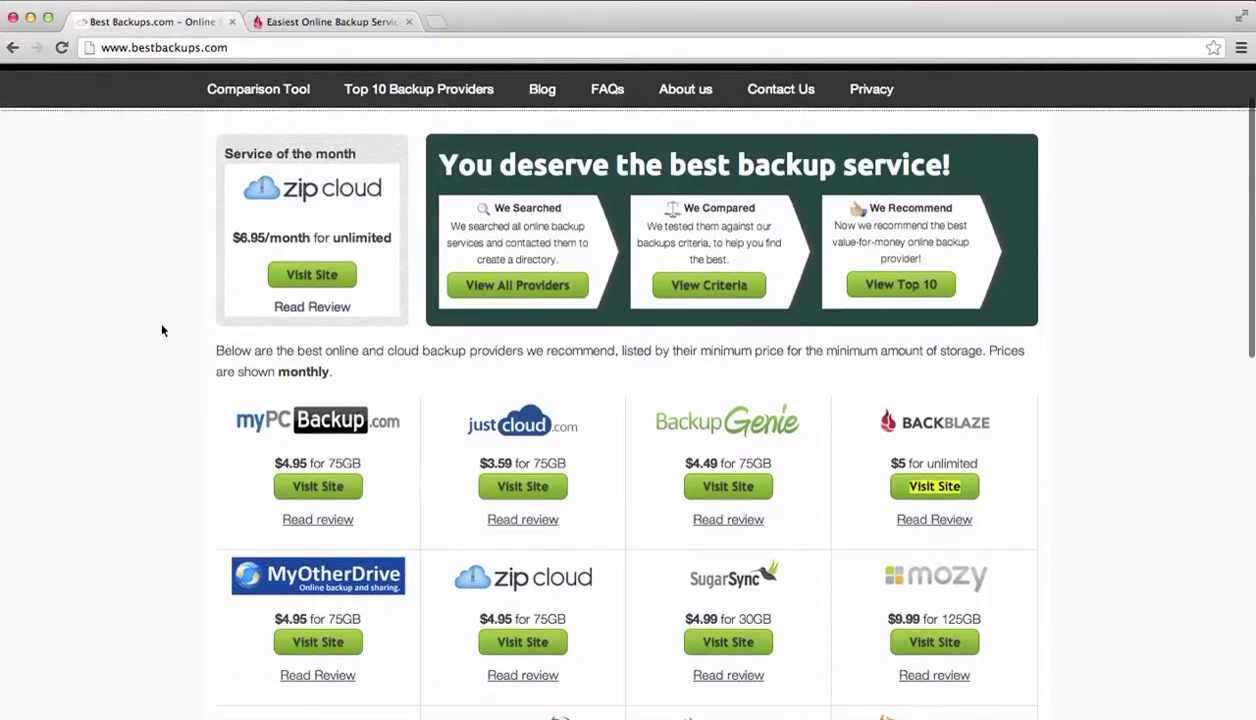
pyautogui.click(921, 512)
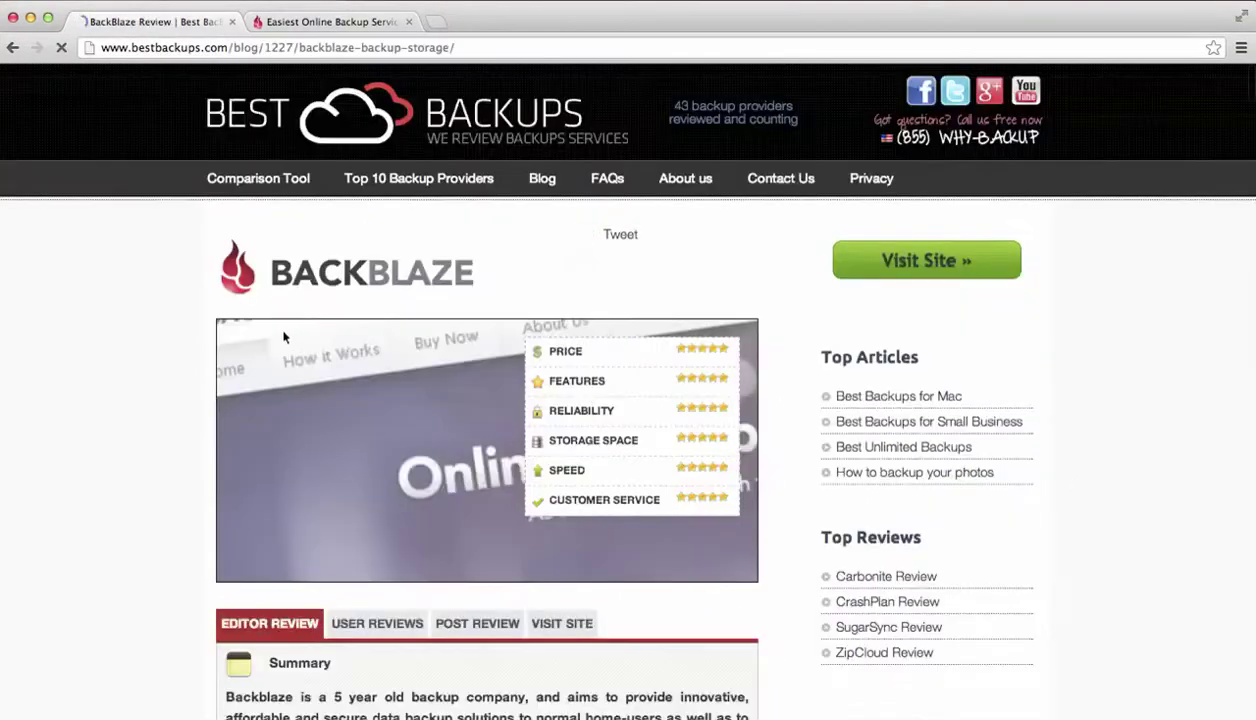
# Skim the Backblaze review, then return to the Best Backups homepage's provider price list
pyautogui.scroll(-20, 186, 458)
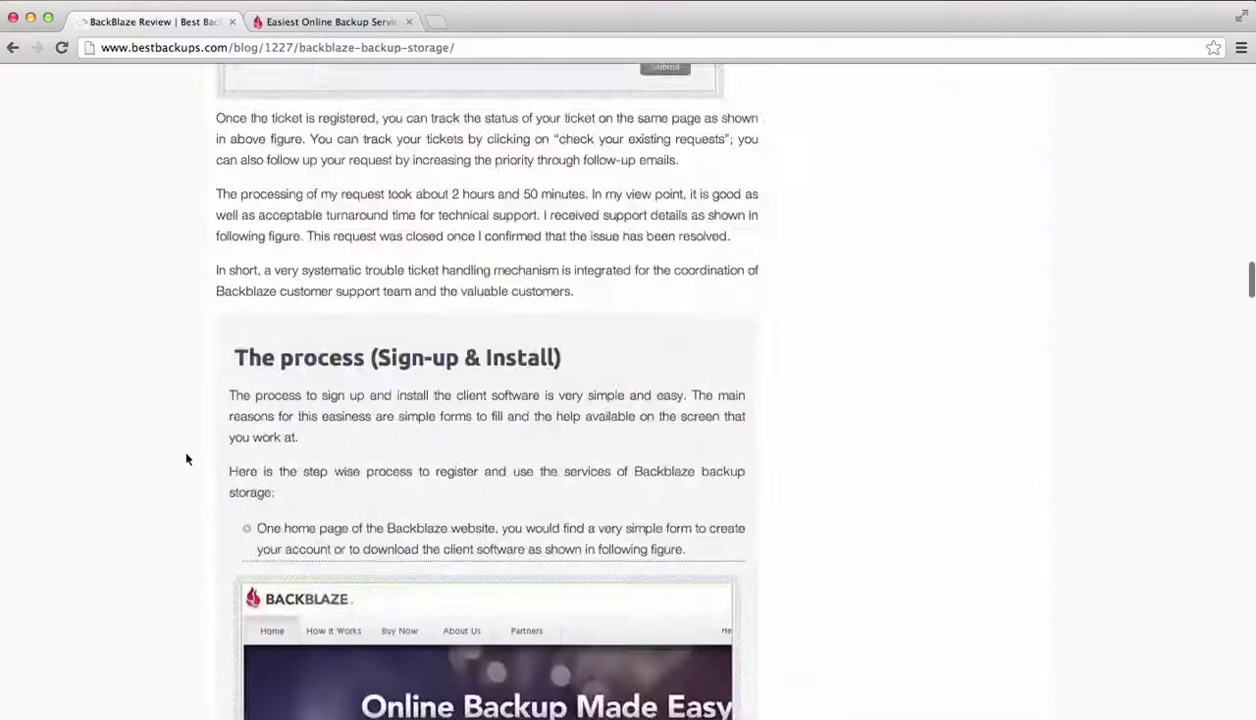
pyautogui.scroll(-20, 186, 458)
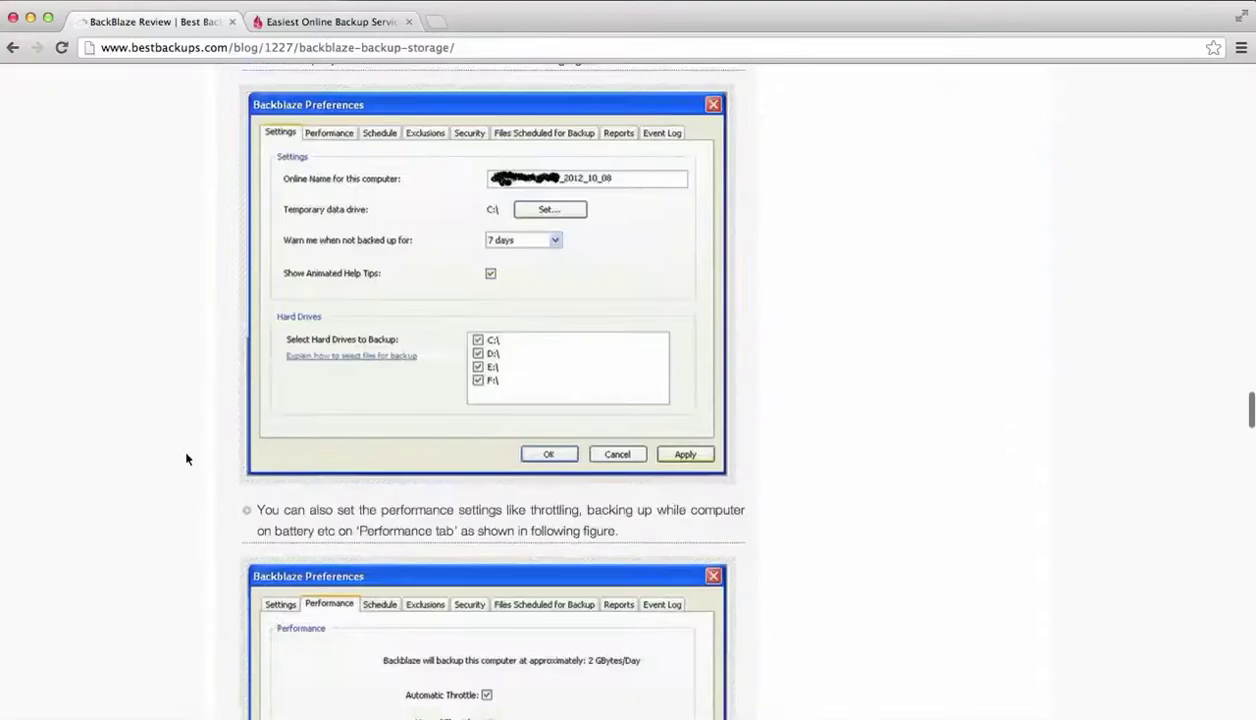
pyautogui.scroll(20, 186, 458)
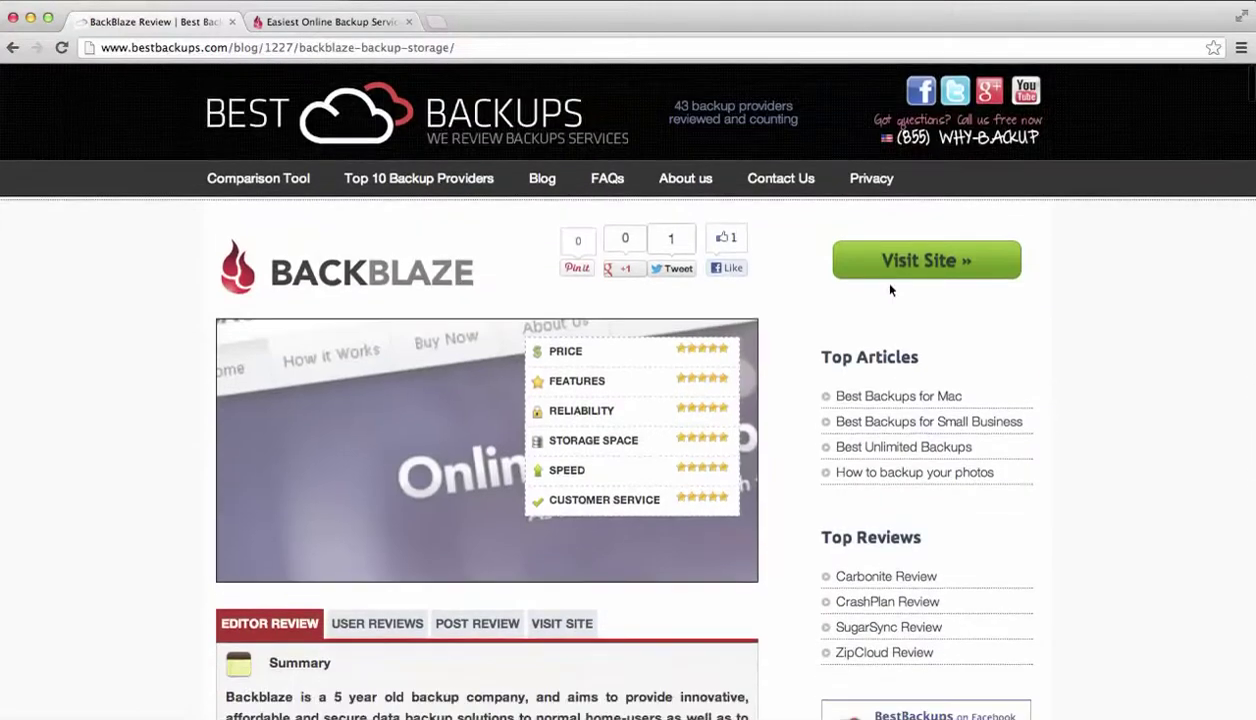
pyautogui.click(470, 115)
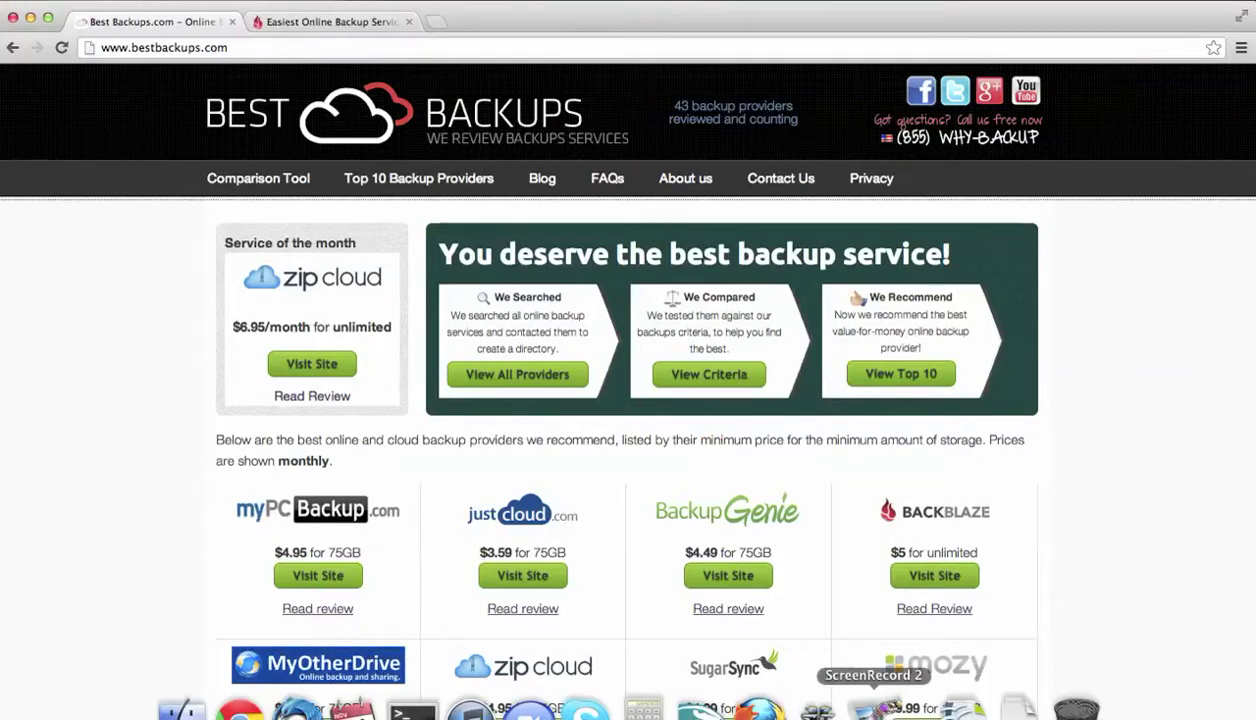
pyautogui.click(873, 707)
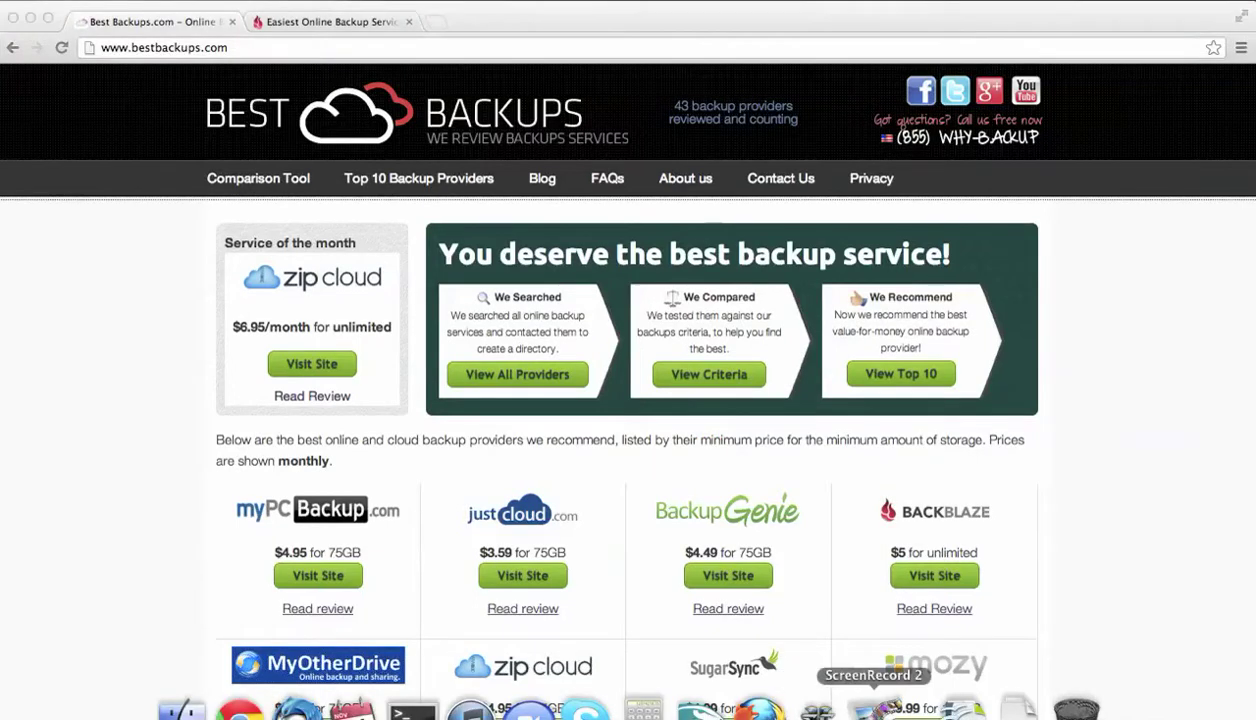